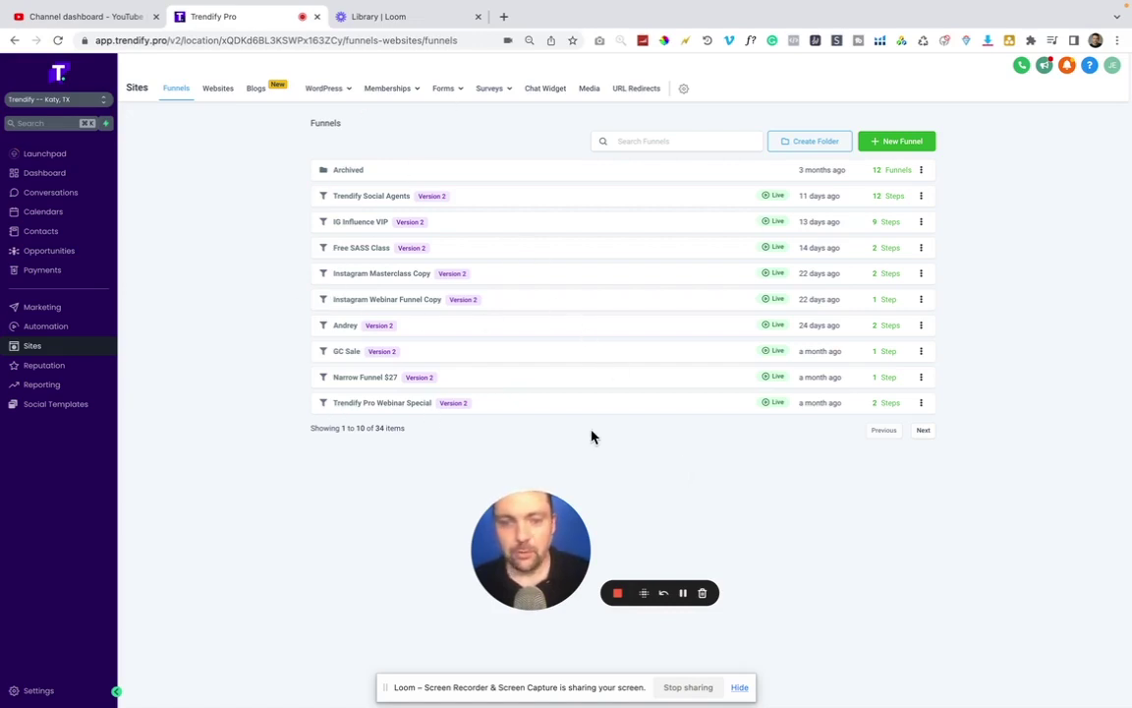
Start a new funnel from the Template Library and load more templates into the list.
{"action": "left_click", "coordinate": [894, 145]}
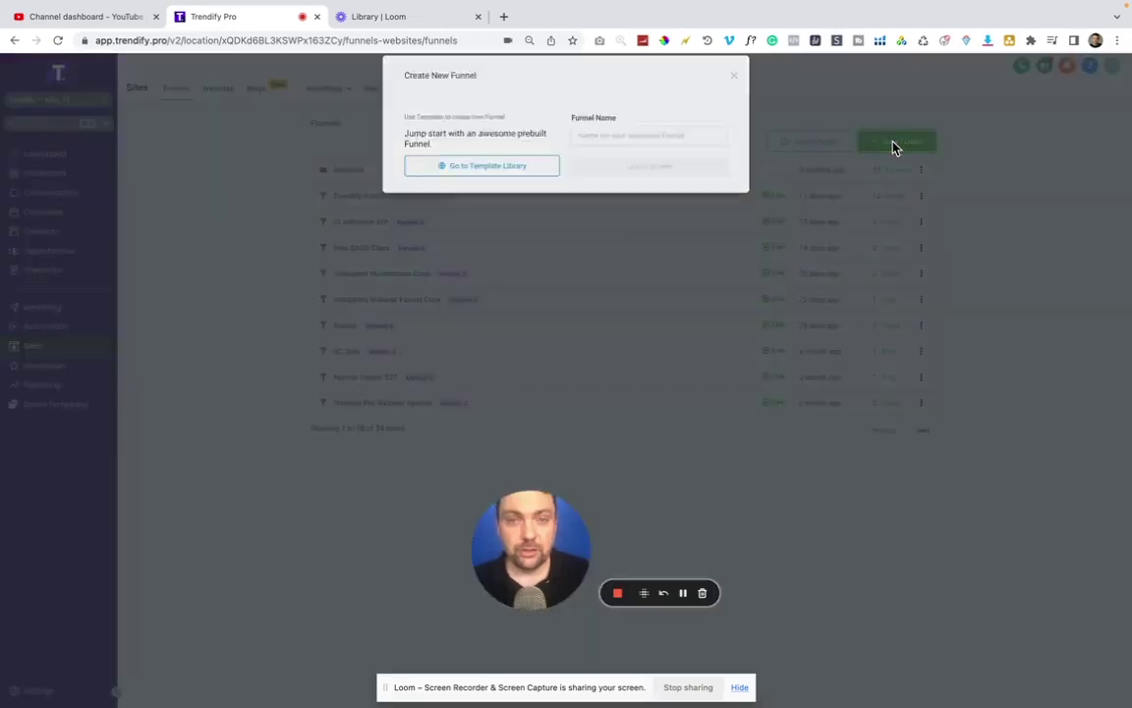
{"action": "left_click", "coordinate": [459, 185]}
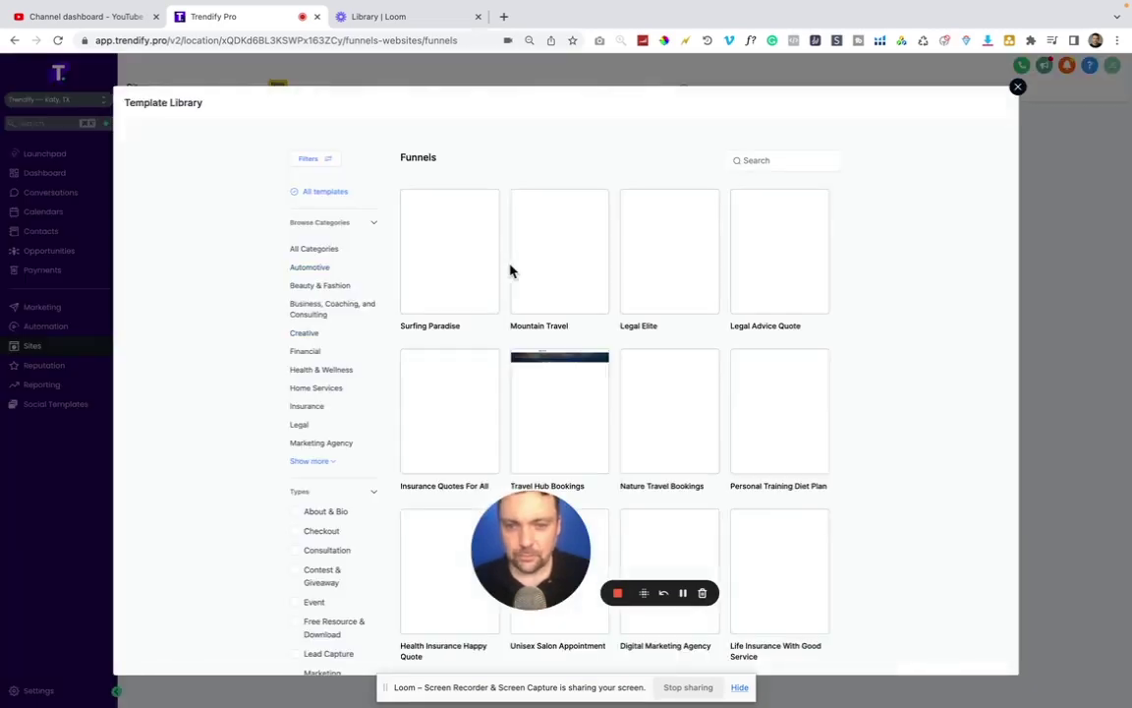
{"action": "scroll", "coordinate": [470, 373], "scroll_direction": "down", "scroll_amount": 2}
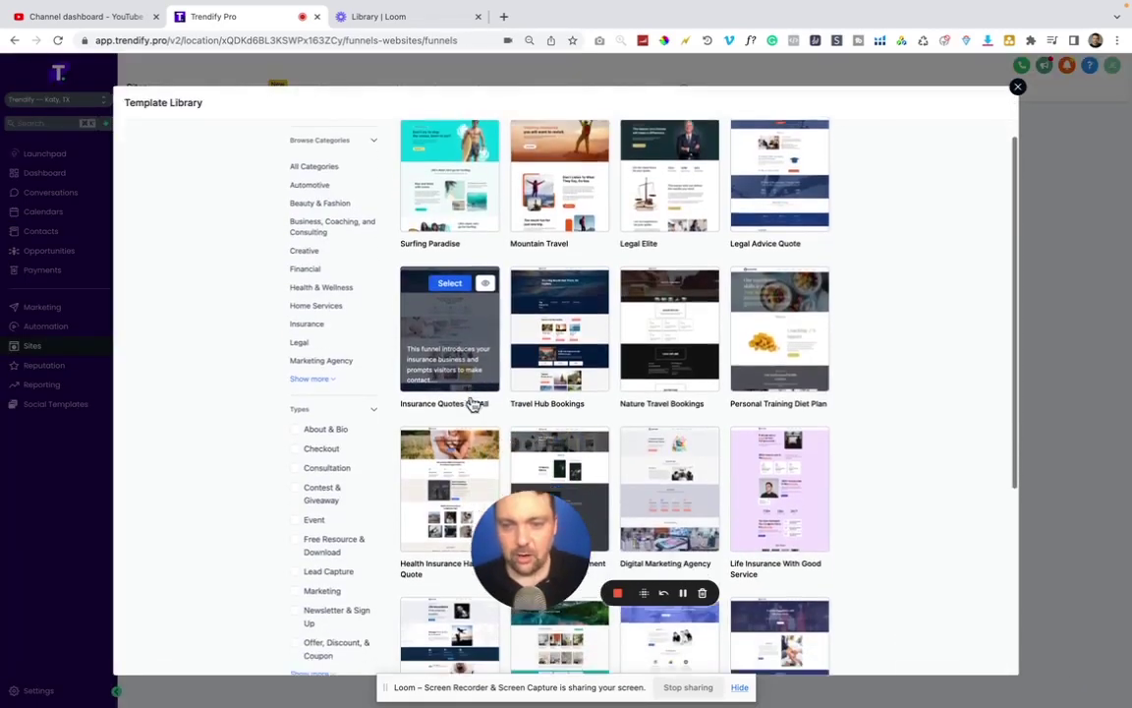
{"action": "scroll", "coordinate": [472, 403], "scroll_direction": "down", "scroll_amount": 5}
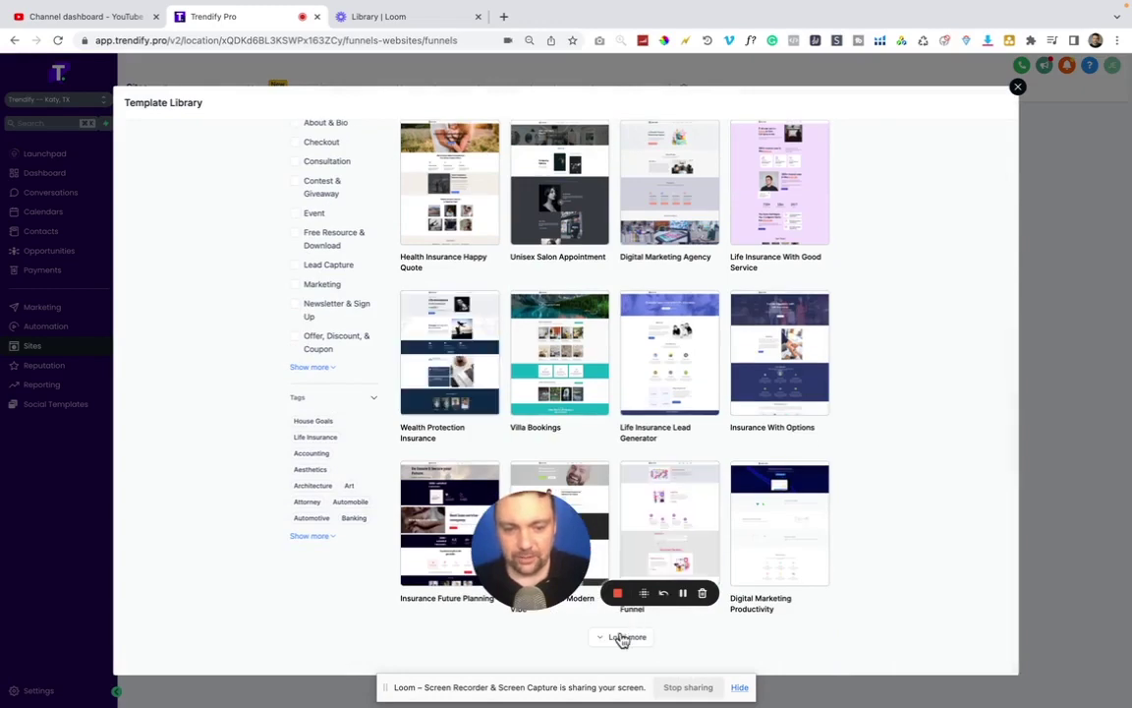
{"action": "left_click", "coordinate": [622, 639]}
{"action": "scroll", "coordinate": [627, 450], "scroll_direction": "down", "scroll_amount": 10}
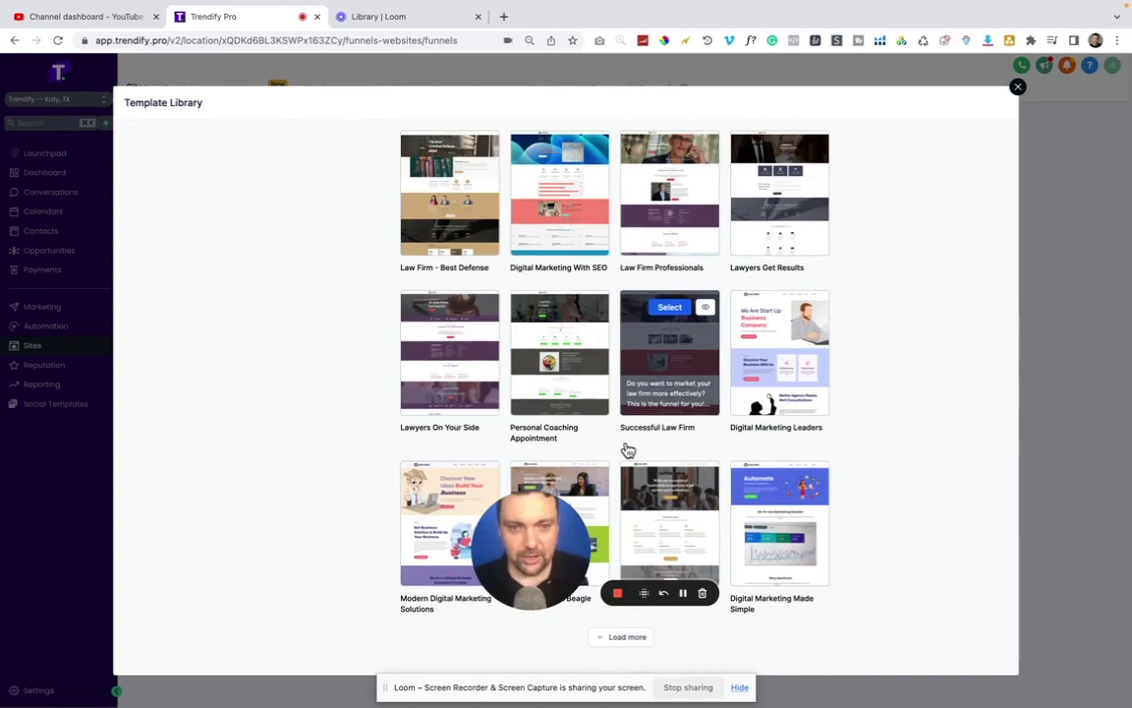
{"action": "left_click", "coordinate": [618, 639]}
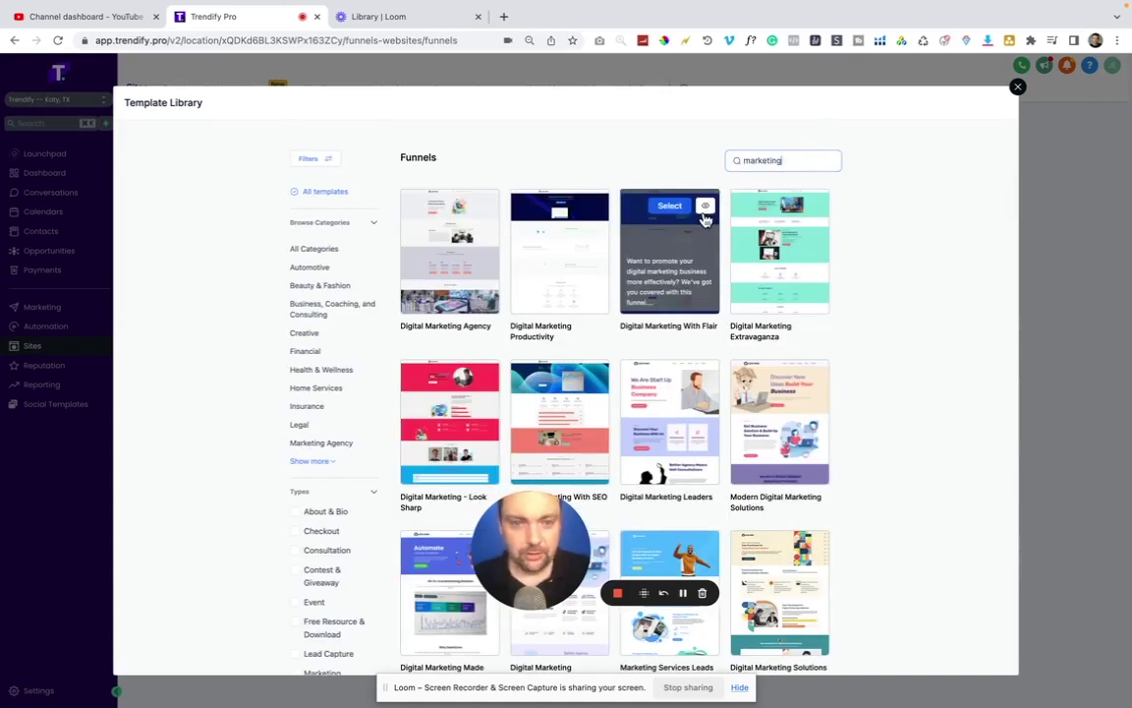
Preview the Digital Marketing With Flair template and scroll through its page.
{"action": "left_click", "coordinate": [706, 207]}
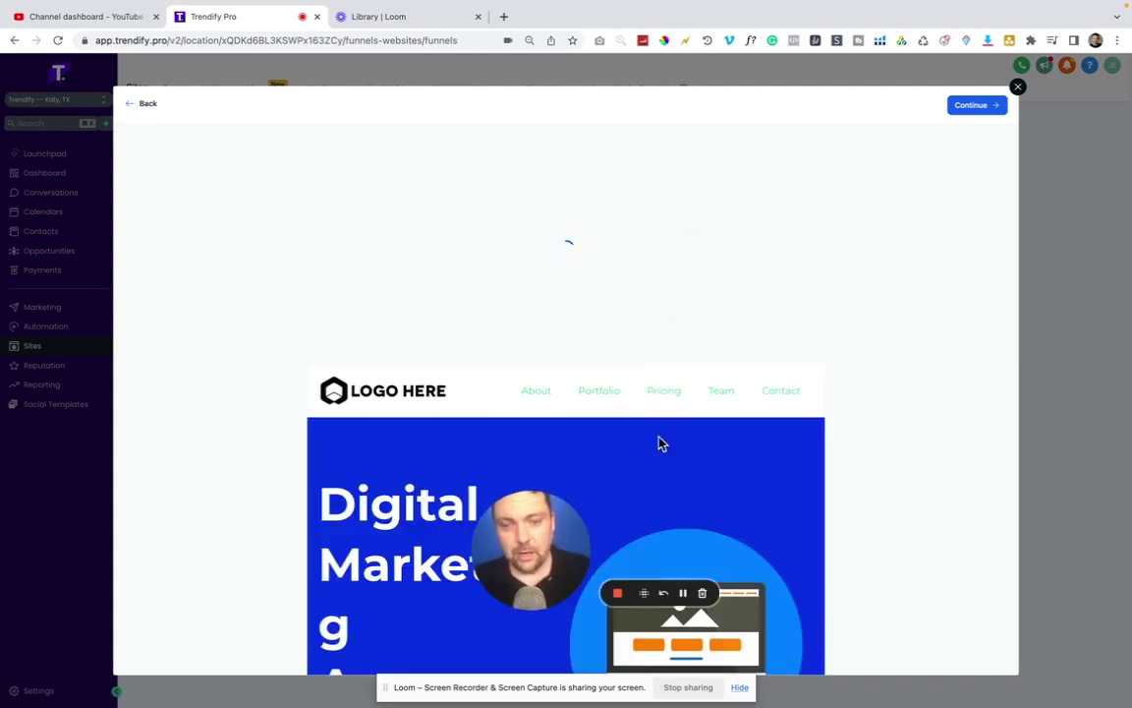
{"action": "scroll", "coordinate": [660, 444], "scroll_direction": "down", "scroll_amount": 3}
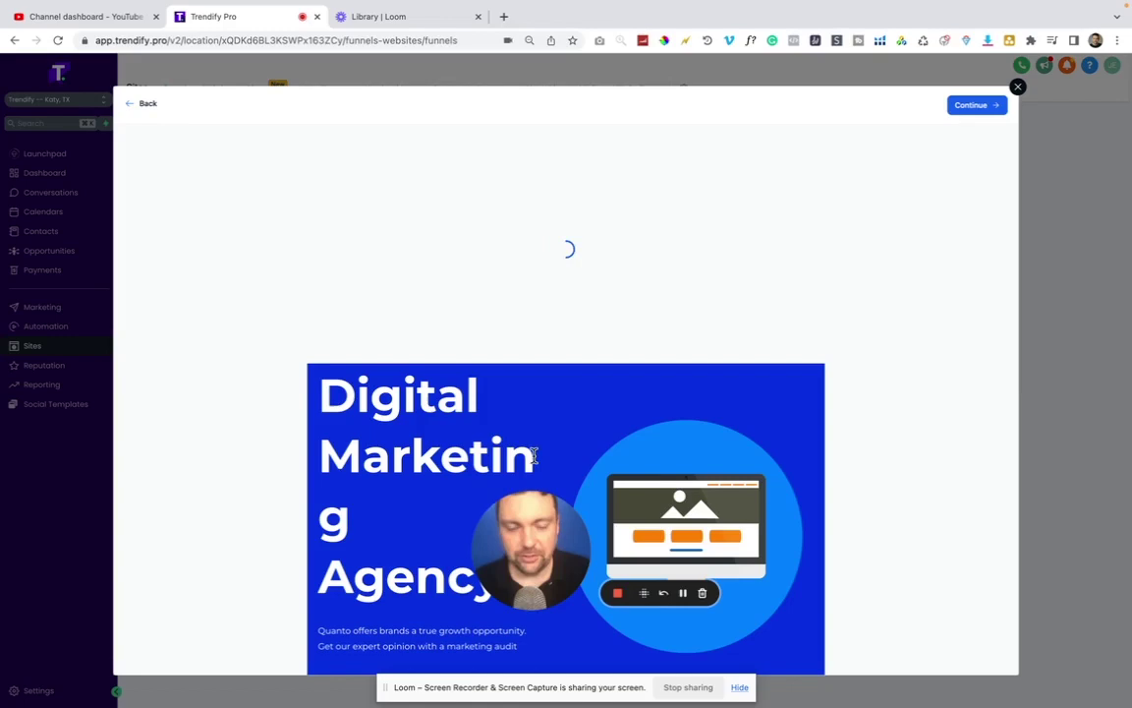
{"action": "scroll", "coordinate": [536, 462], "scroll_direction": "down", "scroll_amount": 1}
{"action": "scroll", "coordinate": [535, 467], "scroll_direction": "down", "scroll_amount": 10}
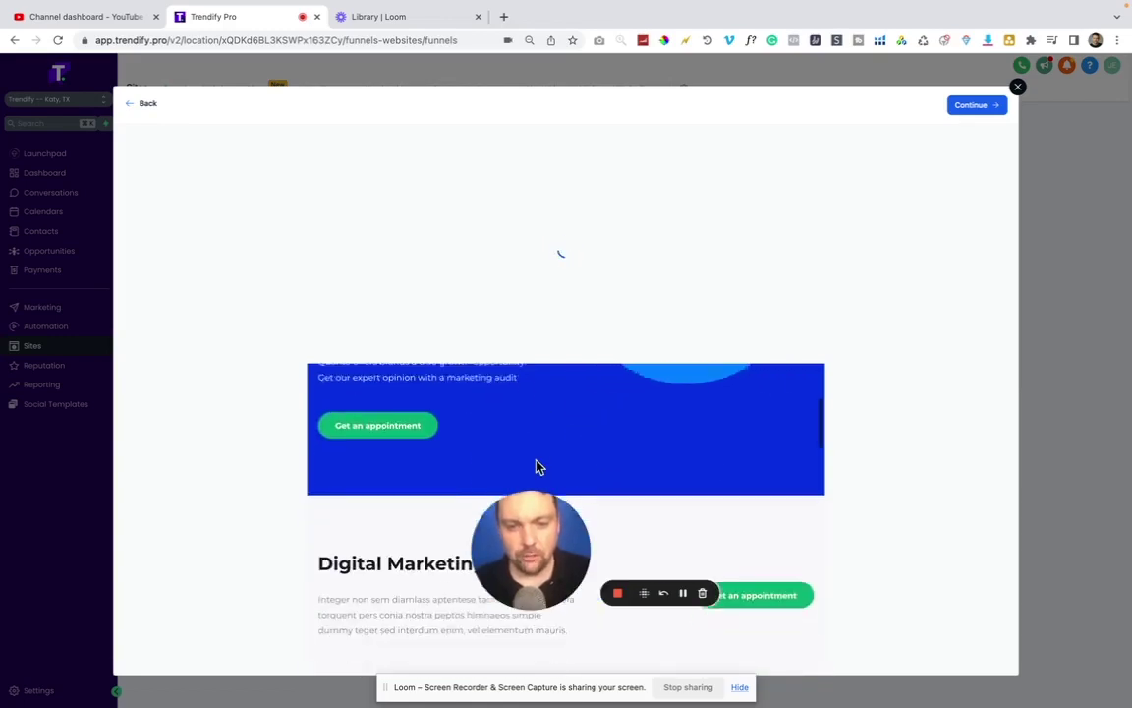
{"action": "scroll", "coordinate": [536, 467], "scroll_direction": "down", "scroll_amount": 15}
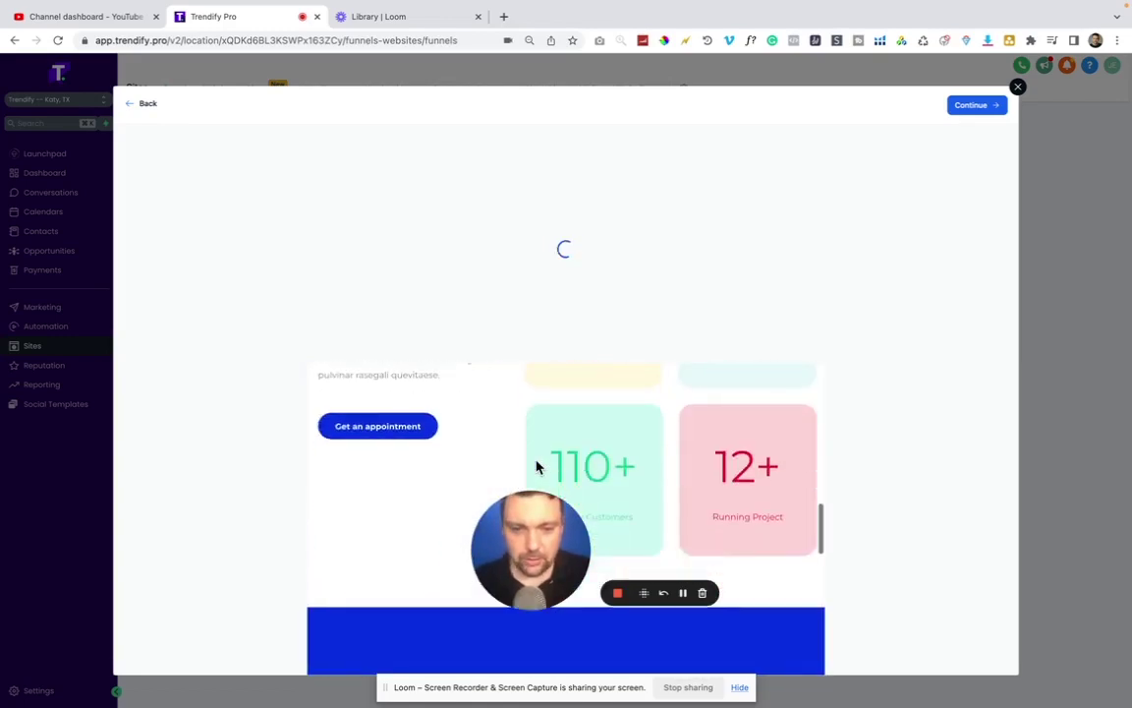
Accept the template's image-rights terms and add it to the account.
{"action": "left_click", "coordinate": [973, 106]}
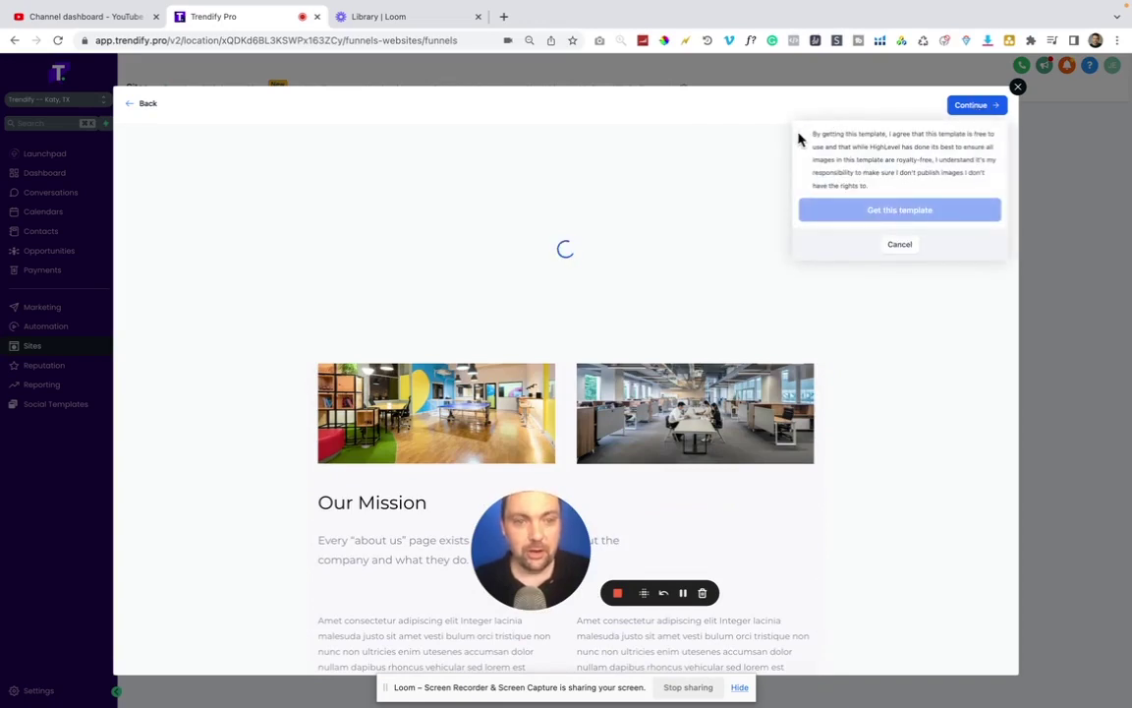
{"action": "left_click", "coordinate": [802, 134]}
{"action": "left_click", "coordinate": [868, 216]}
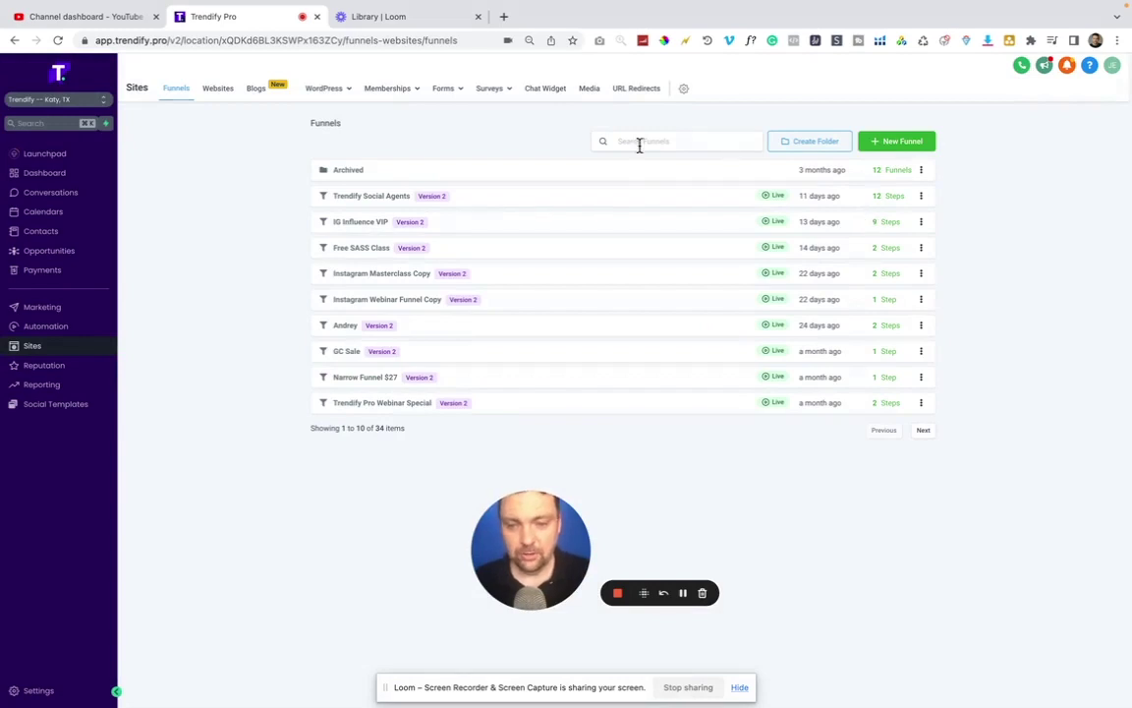
Reload the Funnels list and open the Digital Marketing-006-2.0 funnel.
{"action": "left_click", "coordinate": [61, 41]}
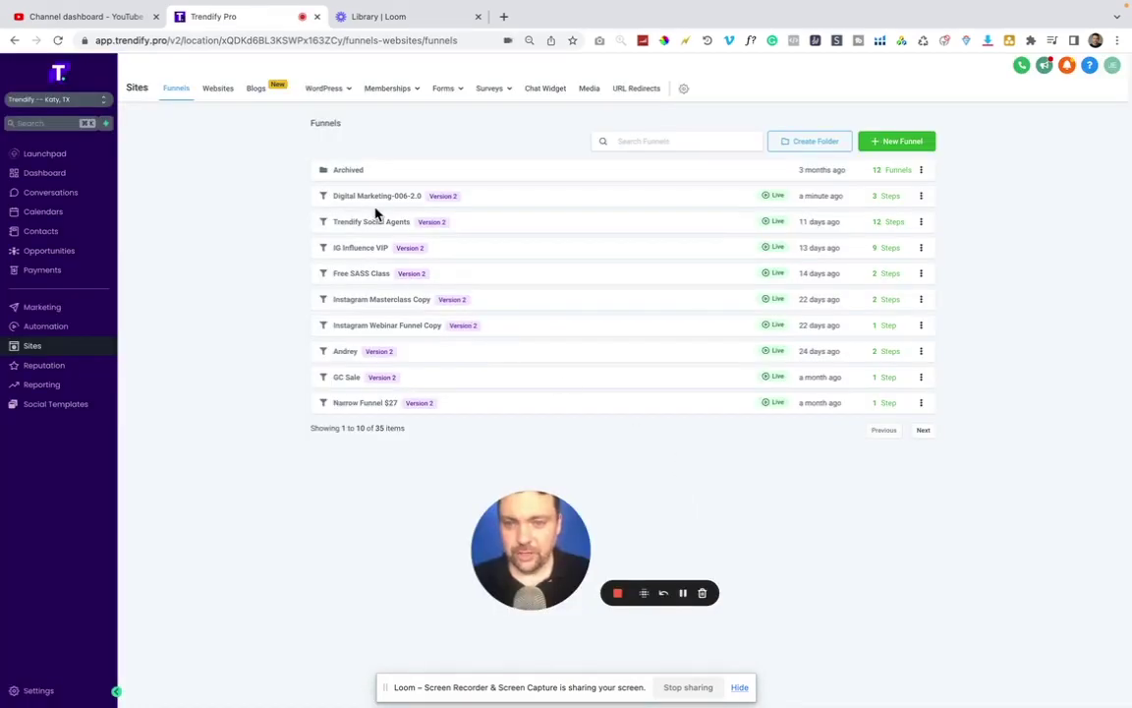
{"action": "left_click", "coordinate": [368, 199]}
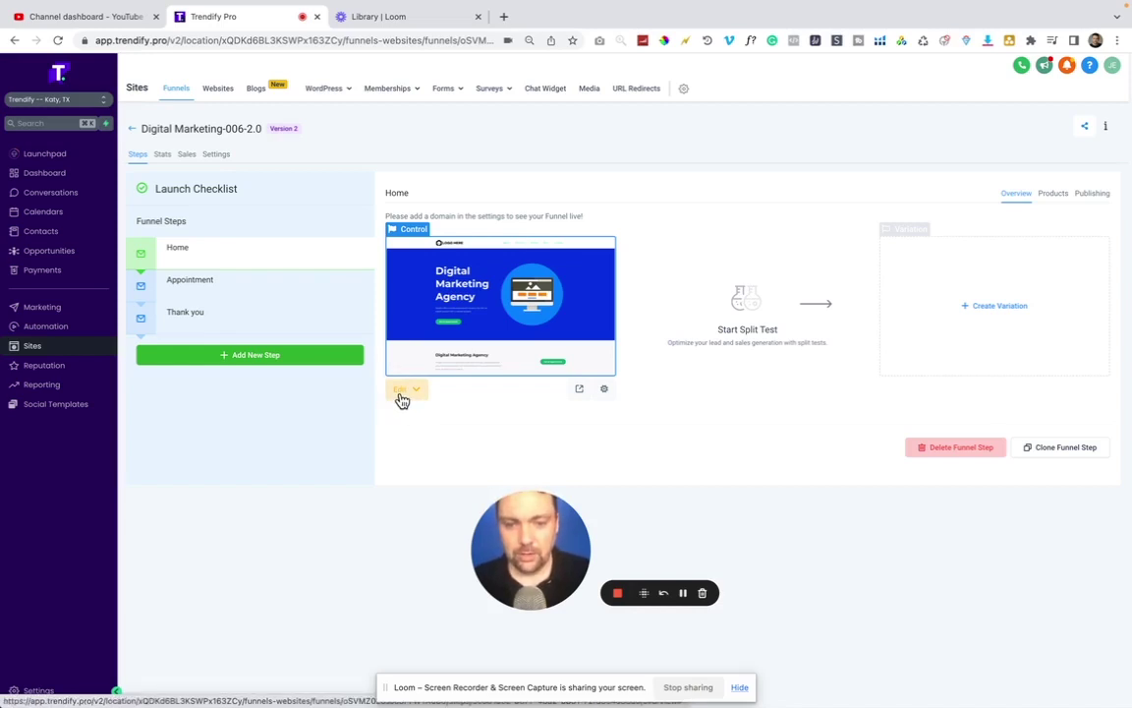
Edit the Home page: retitle the headline 'Trendify Pro' at desktop font size 73.
{"action": "left_click", "coordinate": [400, 392]}
{"action": "left_click", "coordinate": [434, 435]}
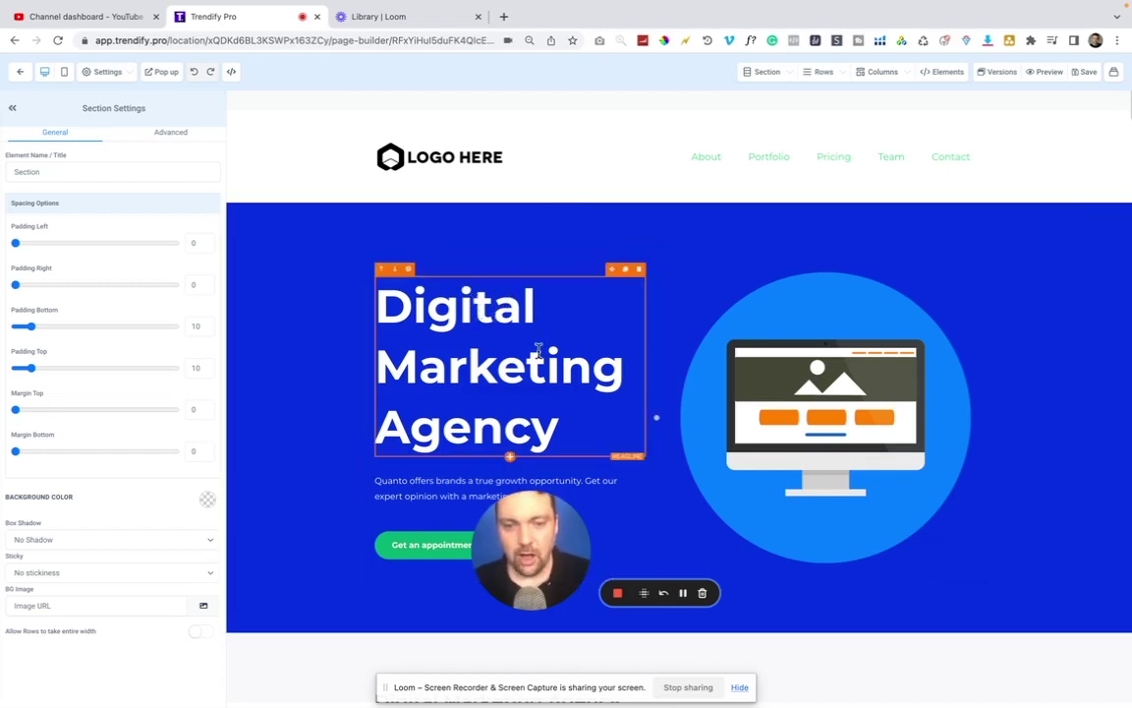
{"action": "left_click", "coordinate": [455, 332]}
{"action": "key", "text": "ctrl+a"}
{"action": "mouse_move", "coordinate": [569, 424]}
{"action": "left_mouse_down"}
{"action": "mouse_move", "coordinate": [496, 397]}
{"action": "mouse_move", "coordinate": [443, 346]}
{"action": "mouse_move", "coordinate": [563, 404]}
{"action": "left_mouse_up"}
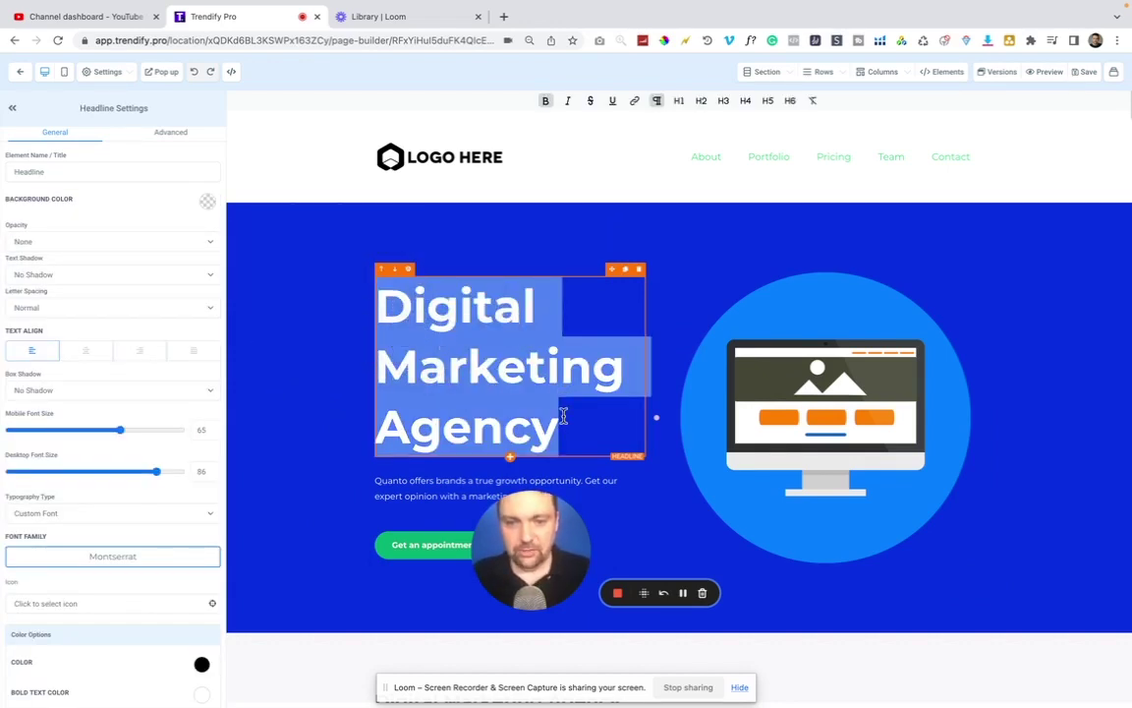
{"action": "type", "text": "Tr"}
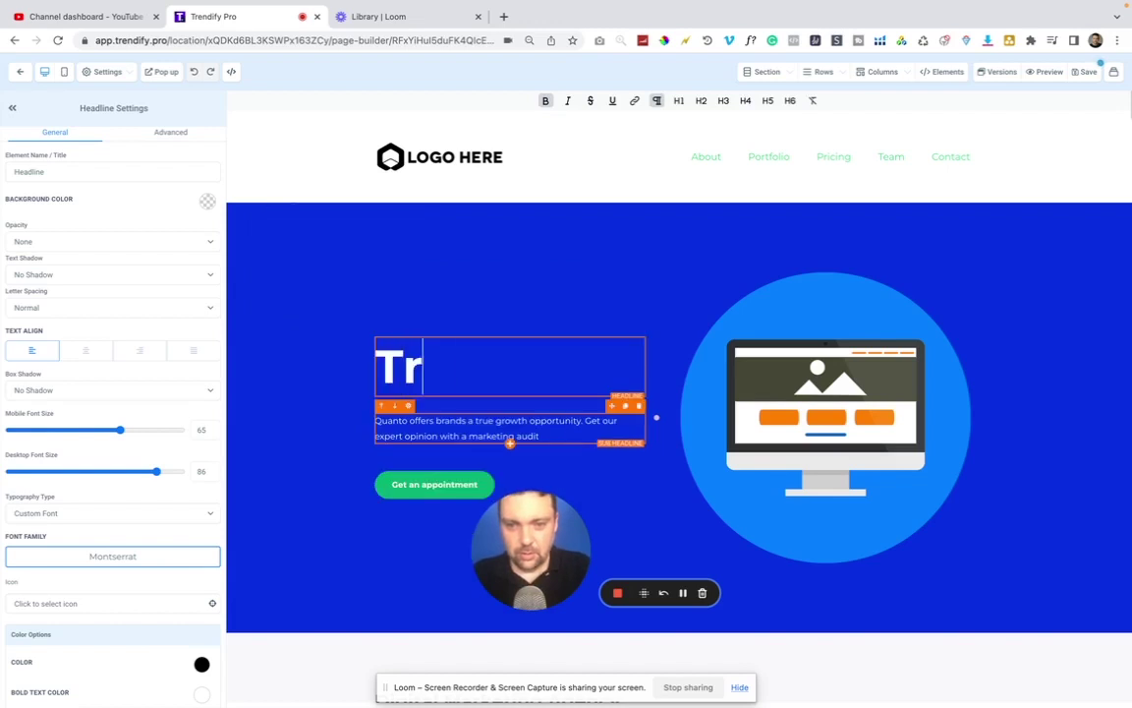
{"action": "type", "text": "endify Pro"}
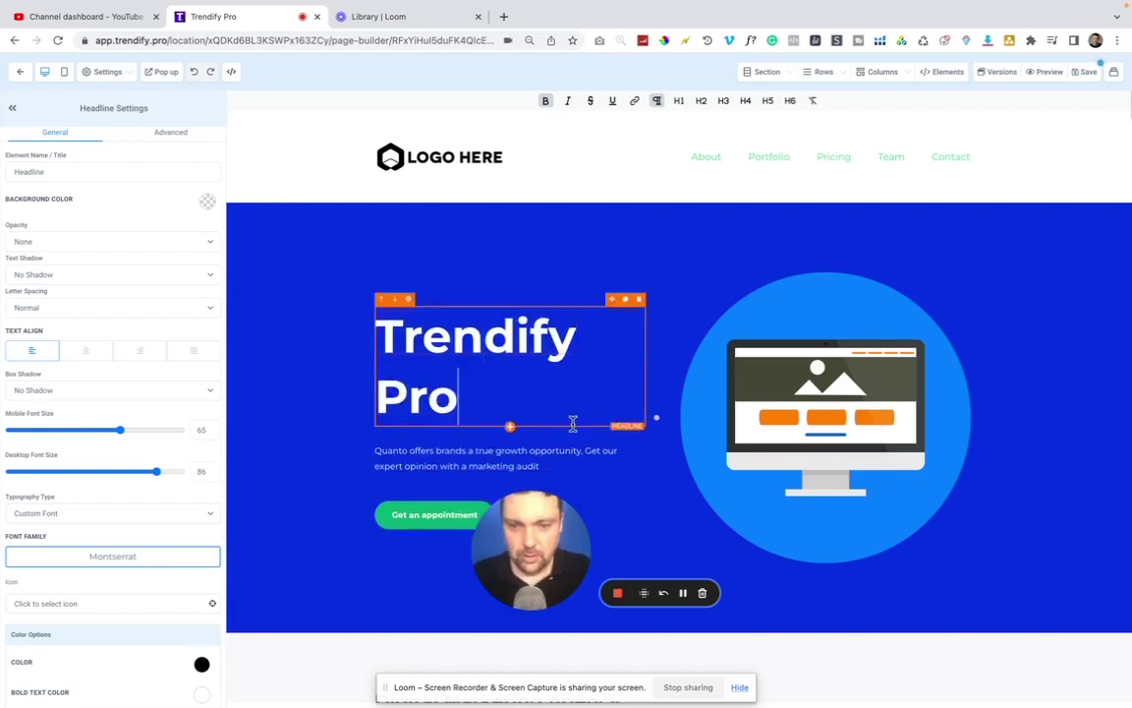
{"action": "left_click", "coordinate": [134, 473]}
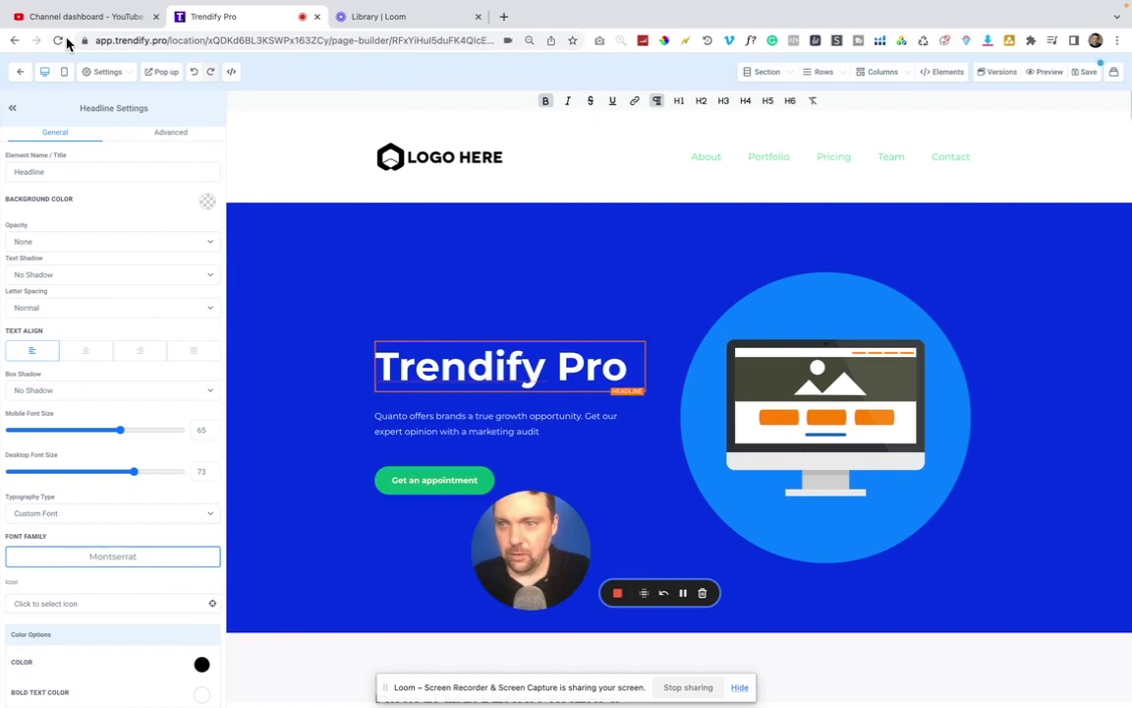
In mobile view, set the headline's mobile font size to 48, then return to desktop view.
{"action": "left_click", "coordinate": [65, 72]}
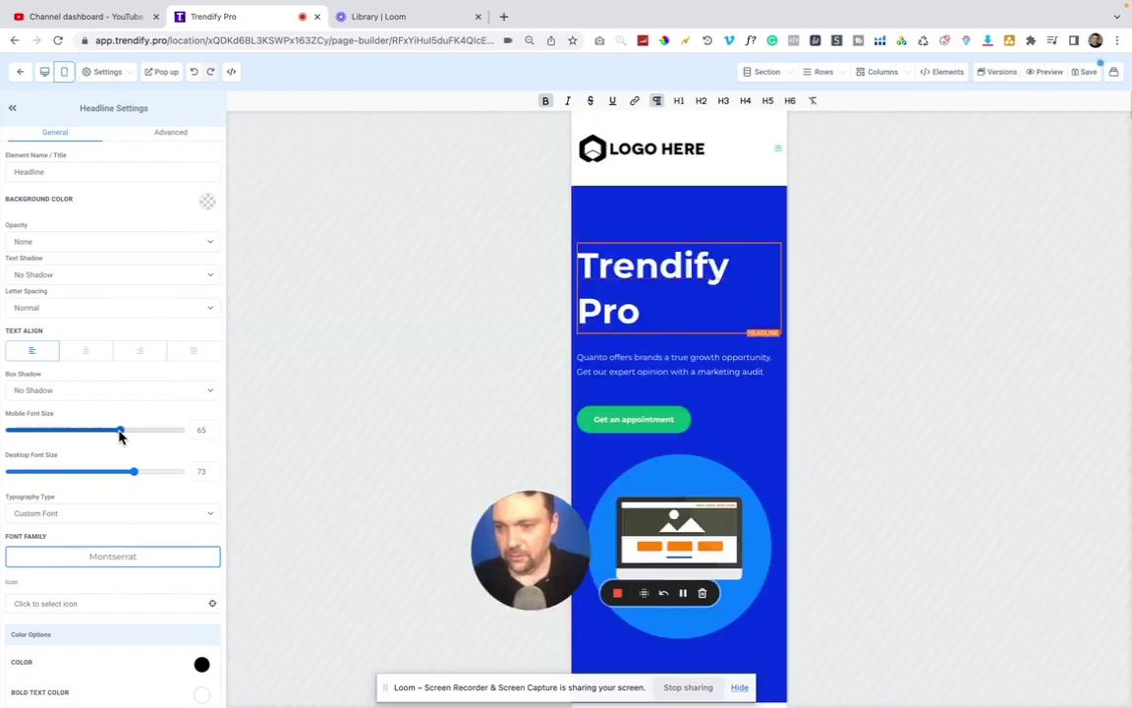
{"action": "left_click_drag", "start_coordinate": [119, 435], "coordinate": [90, 433]}
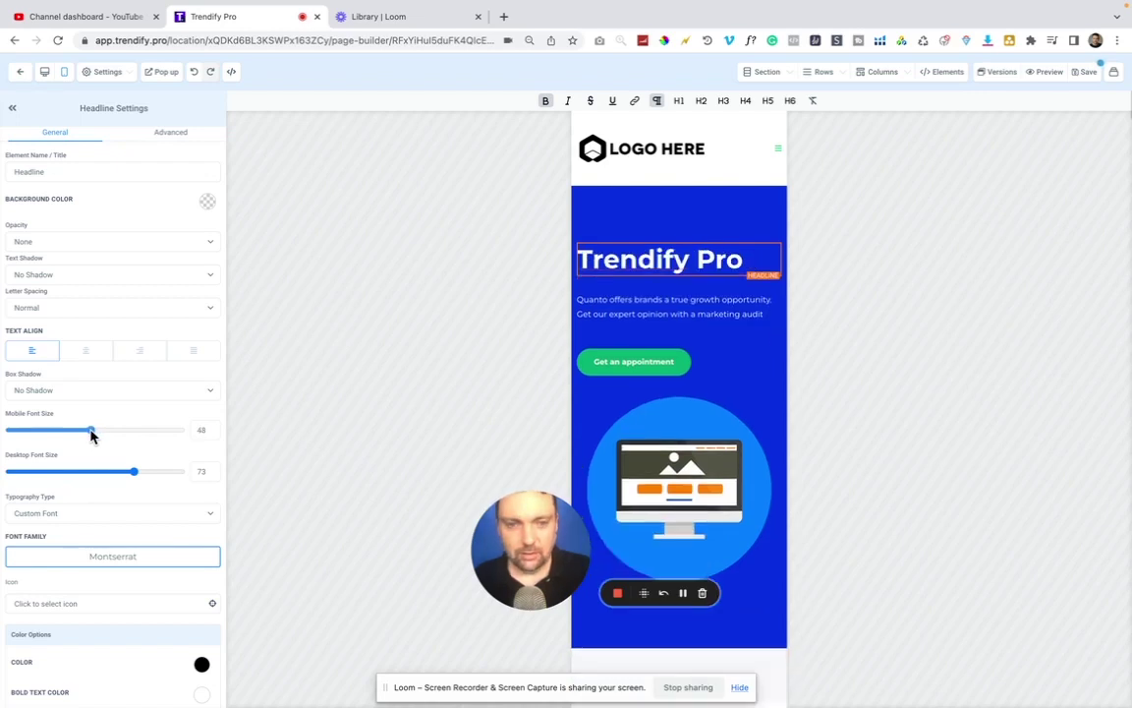
{"action": "left_click", "coordinate": [45, 71]}
Scroll down through the desktop page and back up to review the layout.
{"action": "scroll", "coordinate": [783, 424], "scroll_direction": "down", "scroll_amount": 2}
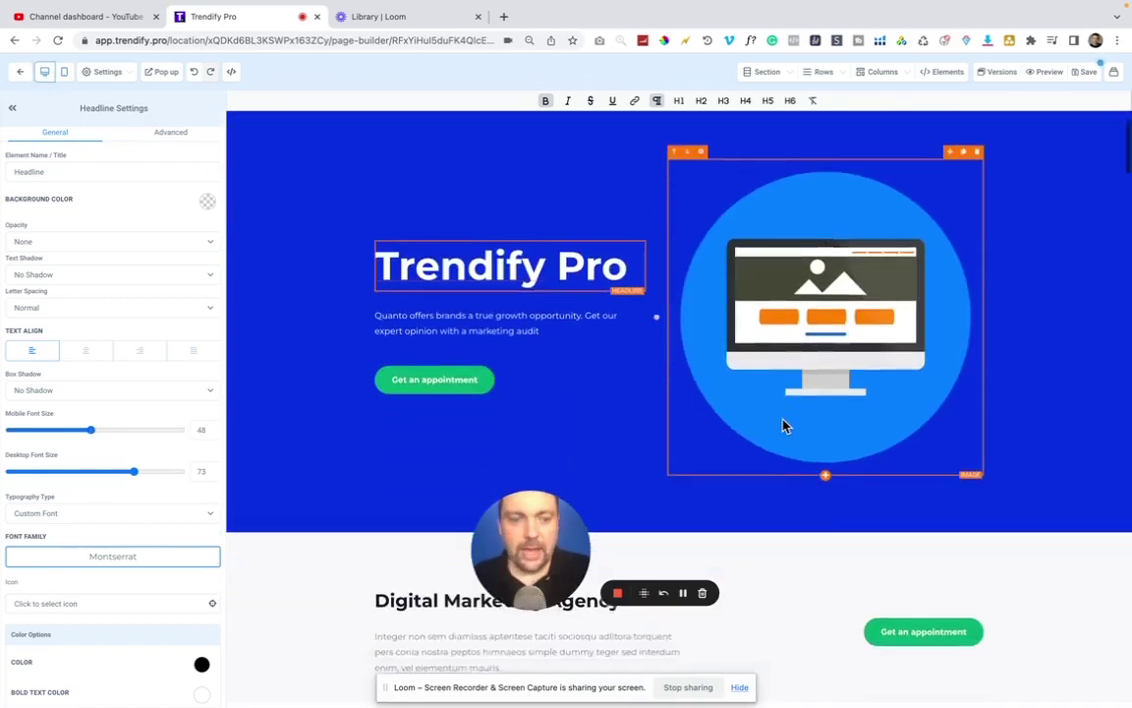
{"action": "scroll", "coordinate": [784, 425], "scroll_direction": "down", "scroll_amount": 10}
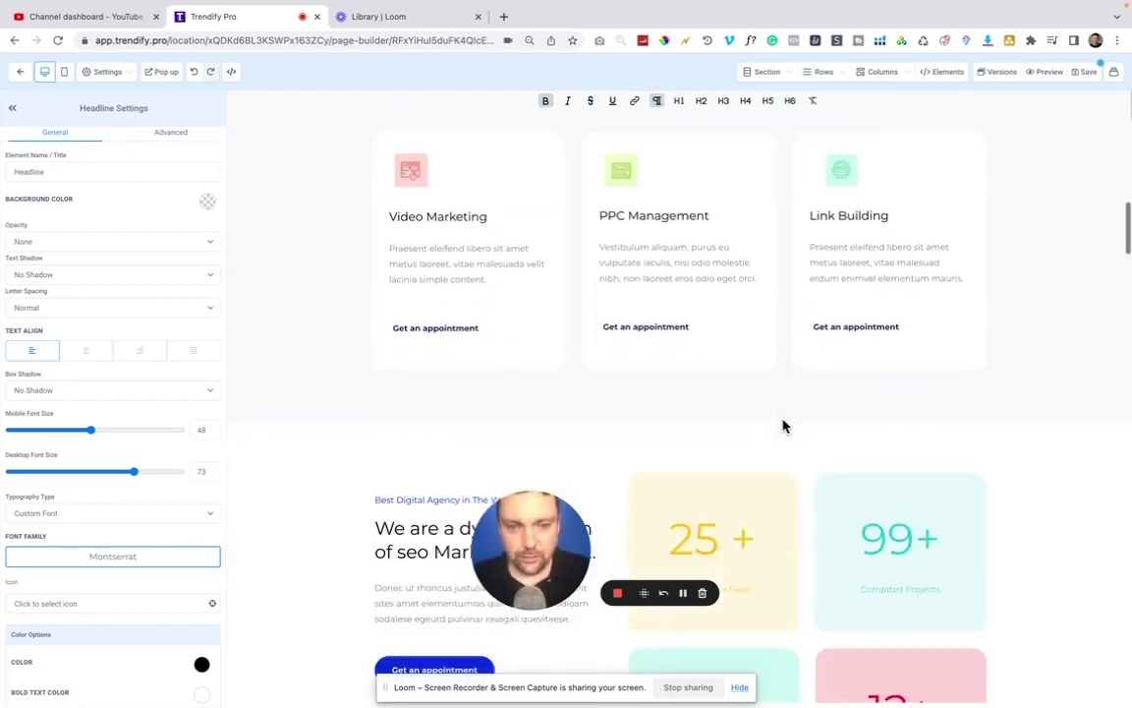
{"action": "scroll", "coordinate": [783, 425], "scroll_direction": "down", "scroll_amount": 10}
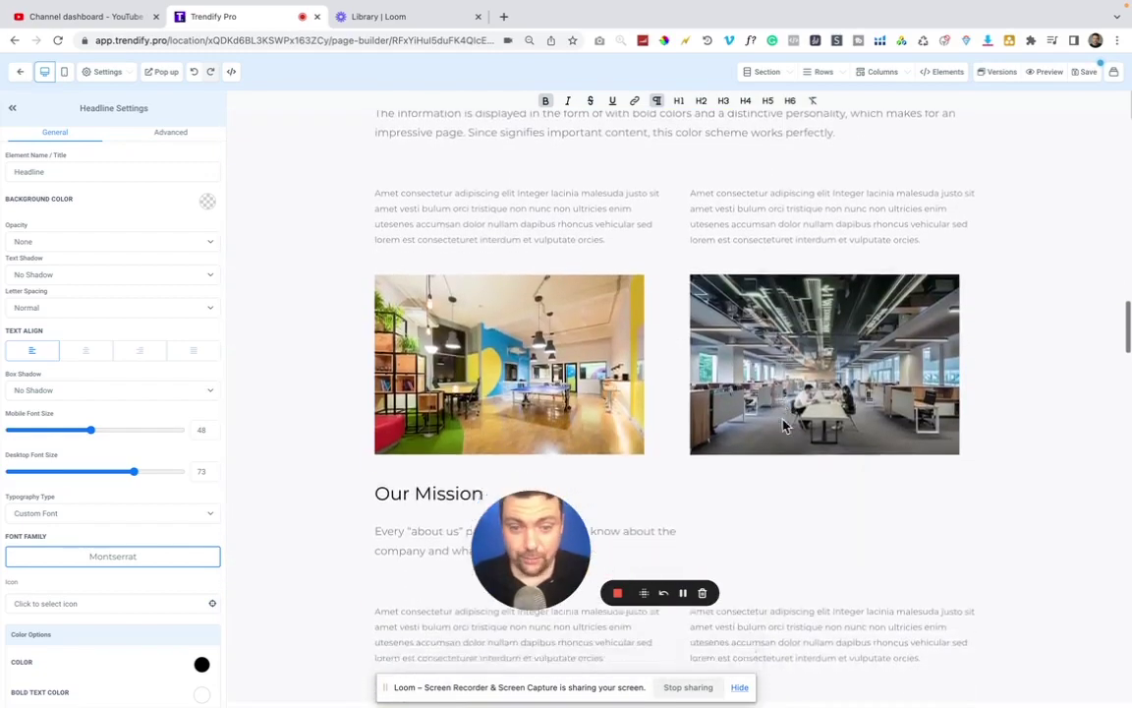
{"action": "scroll", "coordinate": [783, 424], "scroll_direction": "down", "scroll_amount": 10}
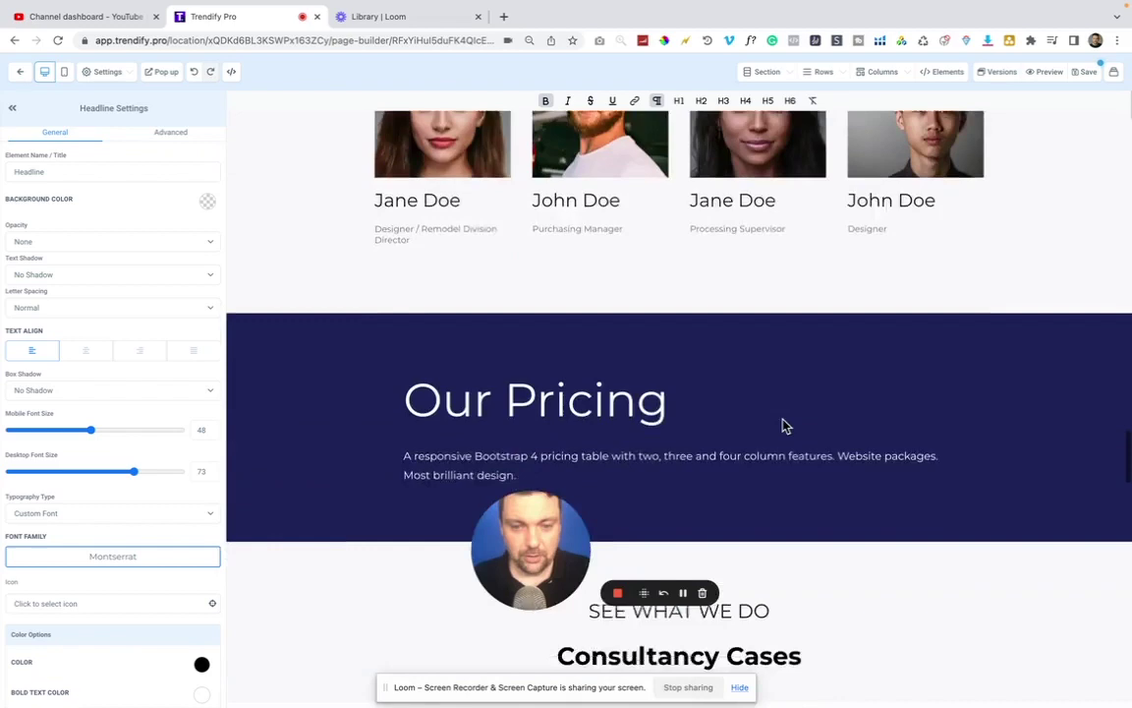
{"action": "scroll", "coordinate": [783, 425], "scroll_direction": "down", "scroll_amount": 10}
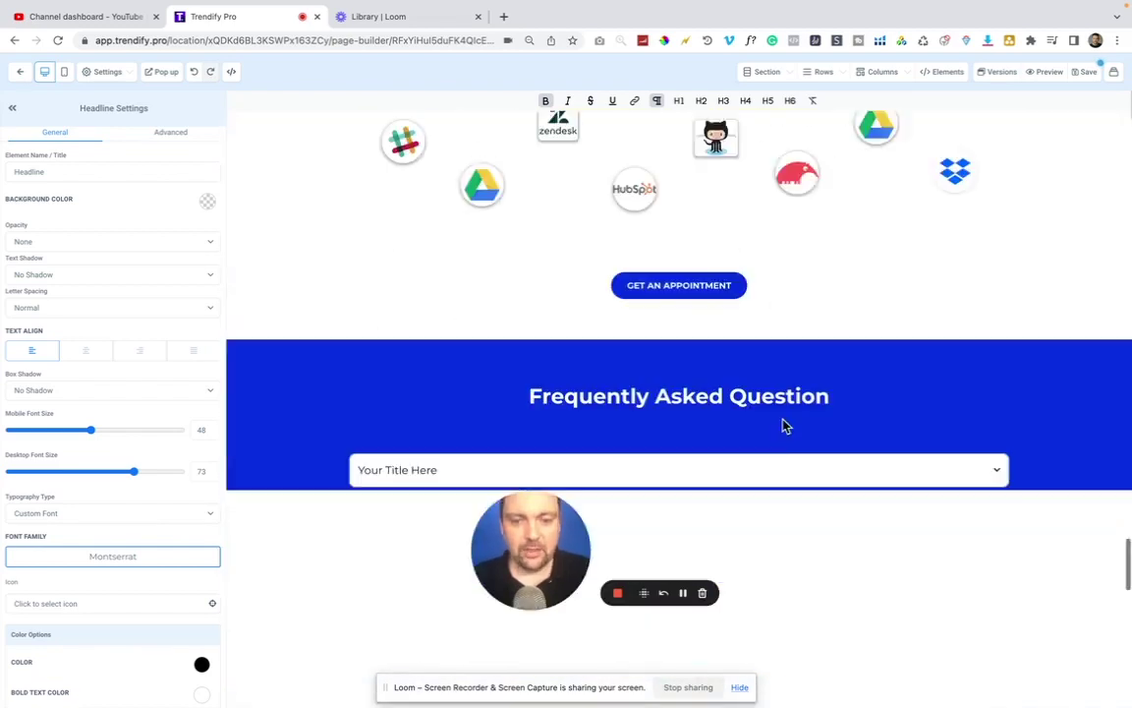
{"action": "scroll", "coordinate": [784, 424], "scroll_direction": "down", "scroll_amount": 10}
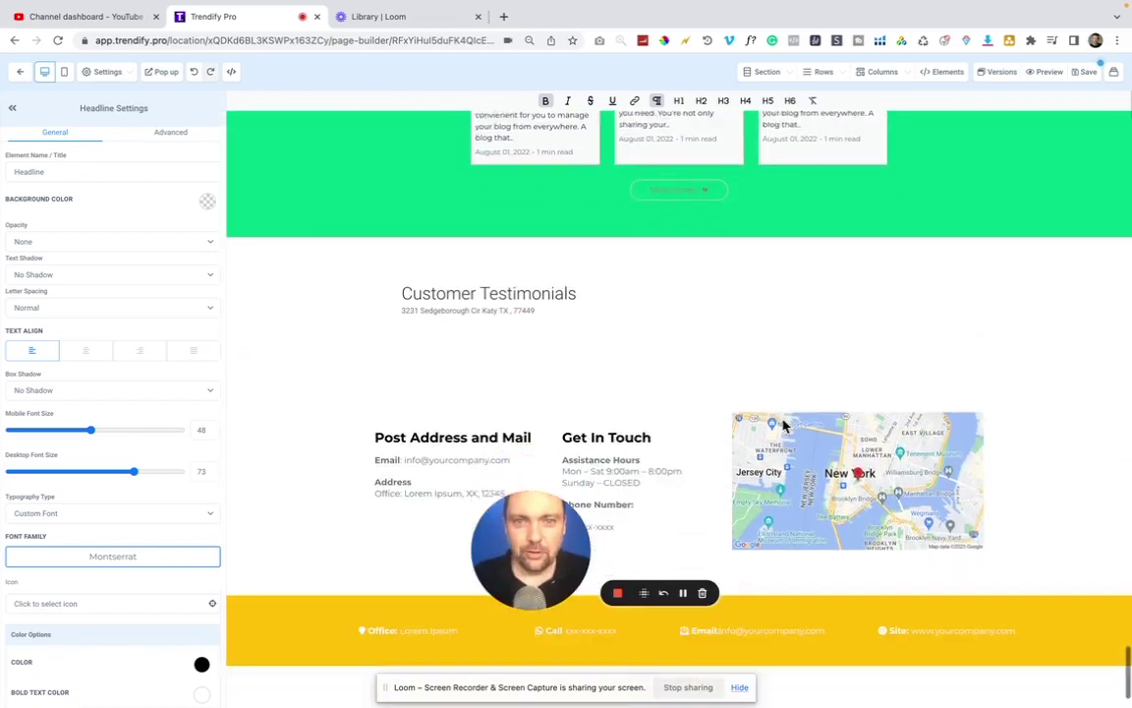
{"action": "scroll", "coordinate": [784, 425], "scroll_direction": "down", "scroll_amount": 1}
{"action": "scroll", "coordinate": [783, 425], "scroll_direction": "up", "scroll_amount": 20}
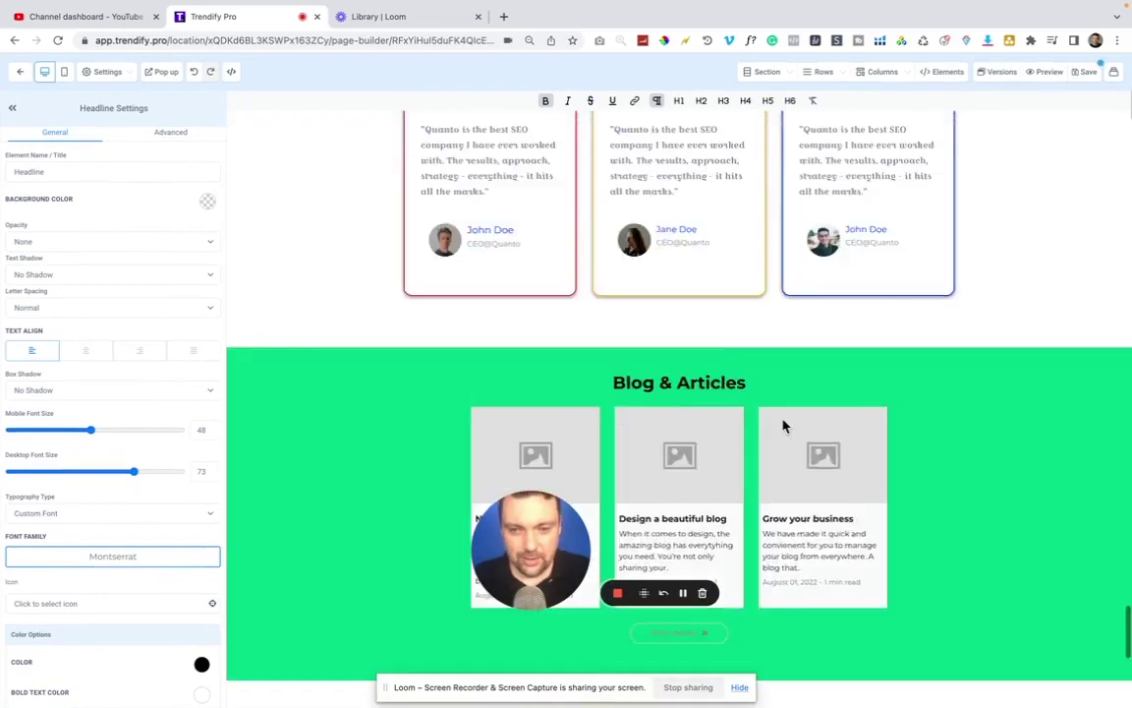
{"action": "scroll", "coordinate": [783, 424], "scroll_direction": "up", "scroll_amount": 20}
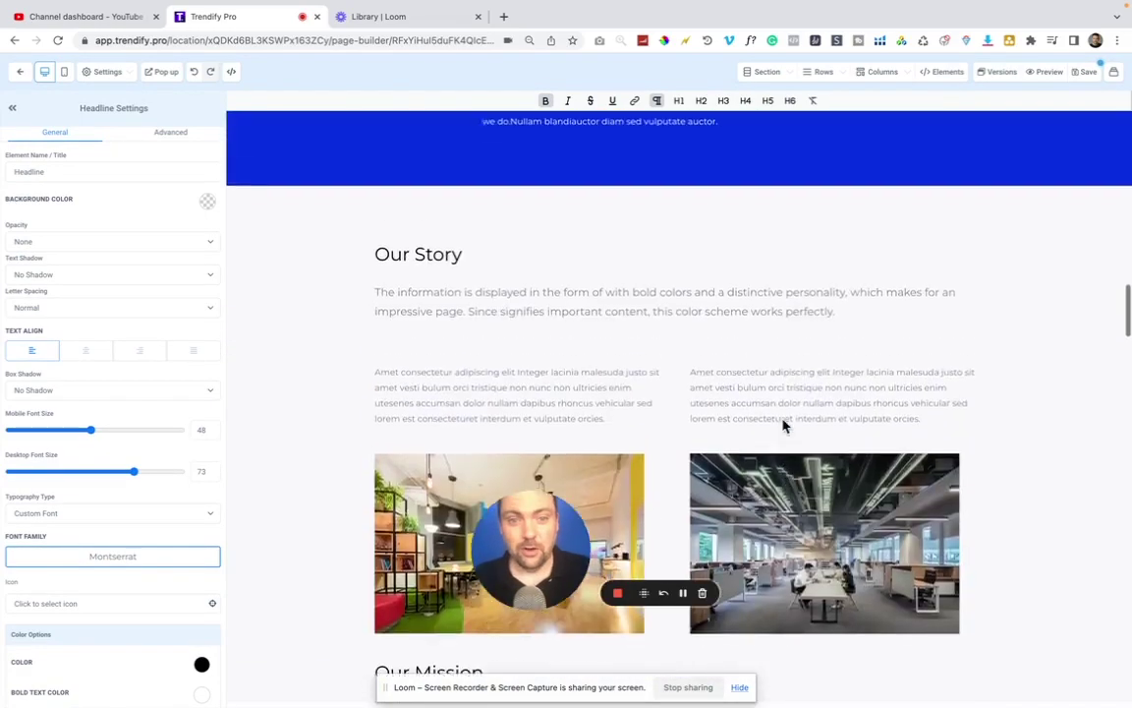
{"action": "scroll", "coordinate": [784, 424], "scroll_direction": "up", "scroll_amount": 10}
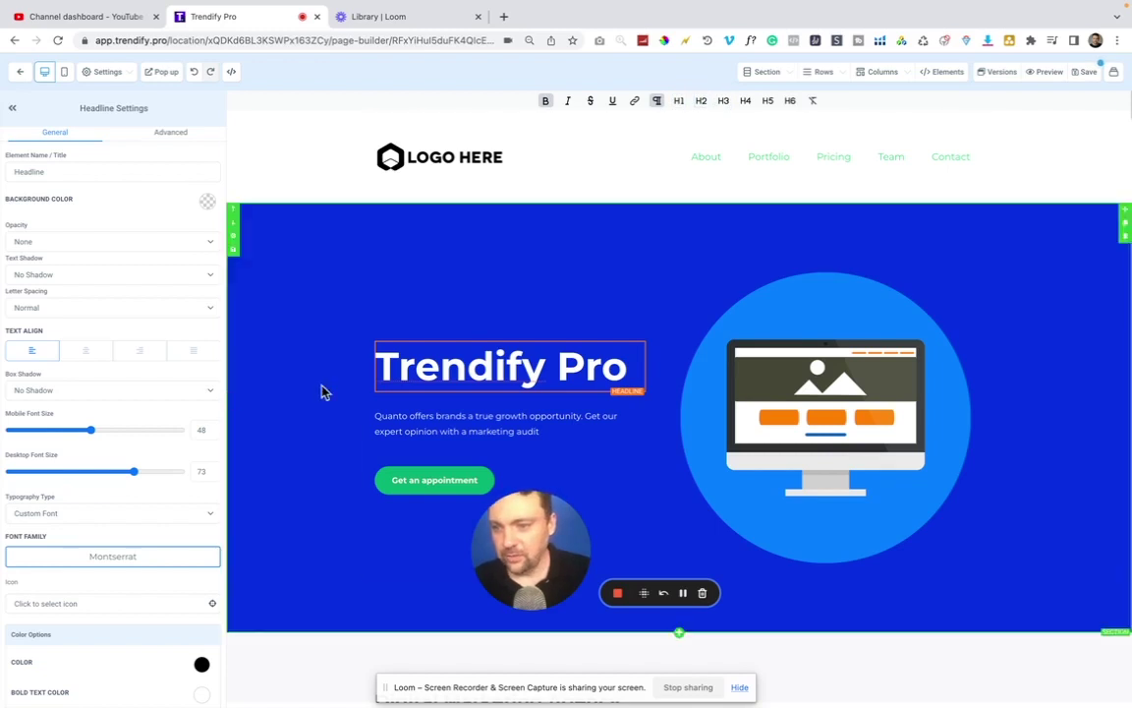
Select the Trendify Pro headline and try the Open Sans font on it.
{"action": "scroll", "coordinate": [119, 387], "scroll_direction": "down", "scroll_amount": 1}
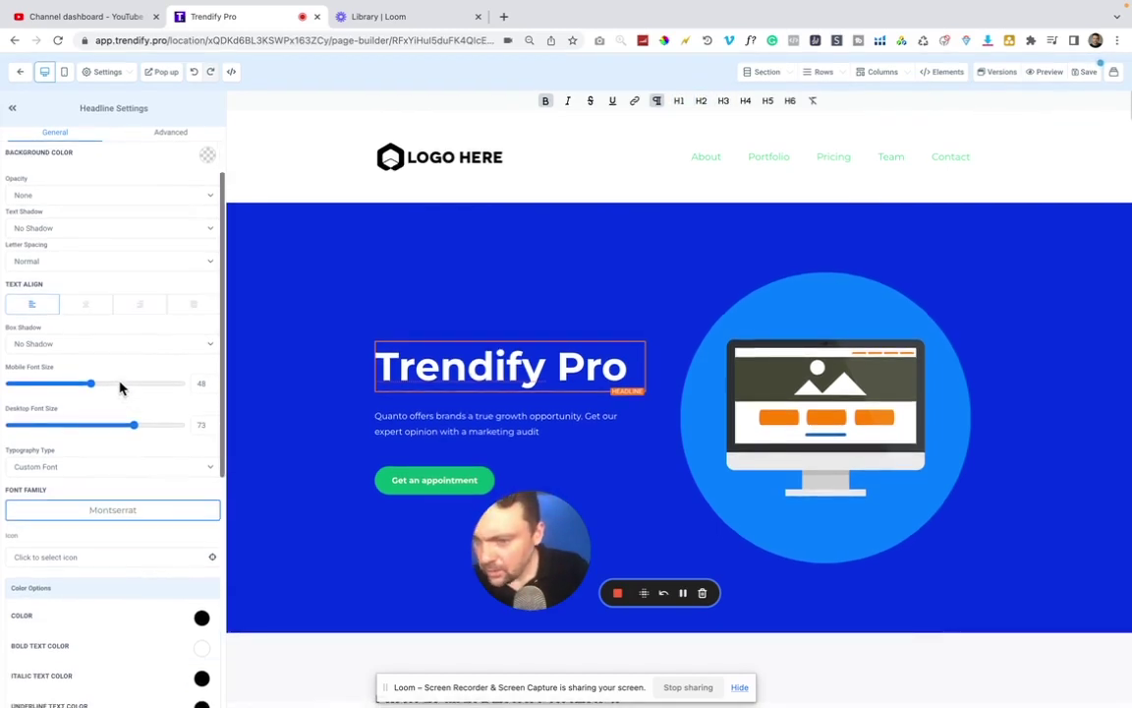
{"action": "scroll", "coordinate": [117, 284], "scroll_direction": "up", "scroll_amount": 1}
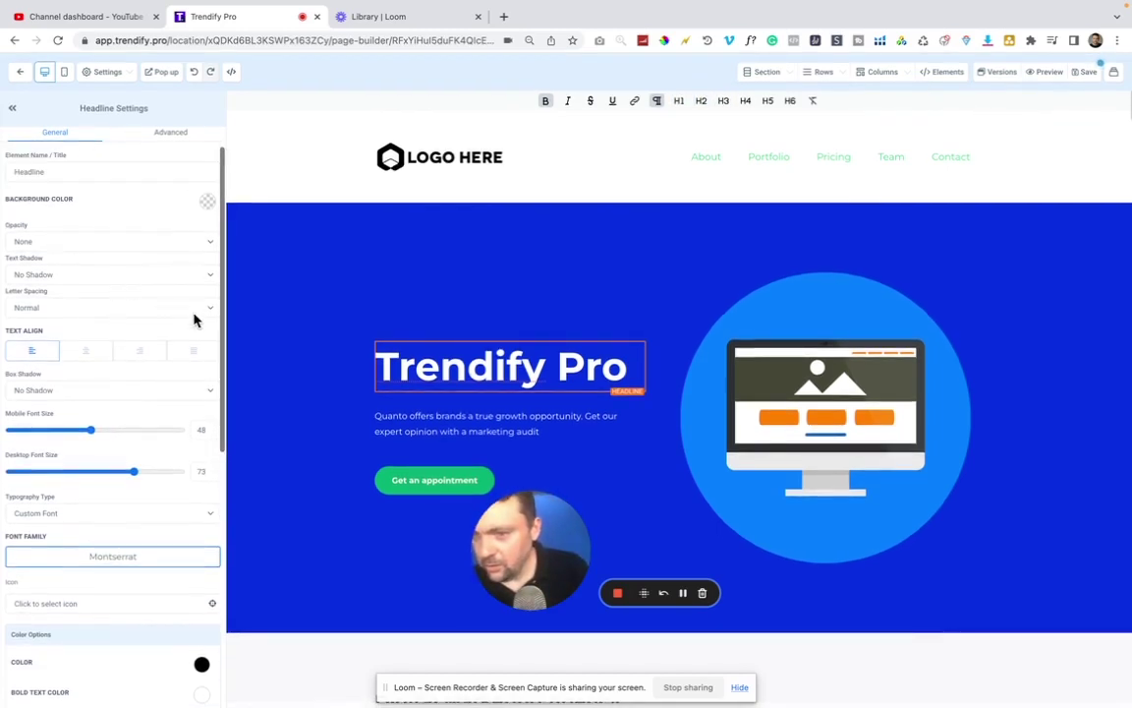
{"action": "left_click", "coordinate": [491, 367]}
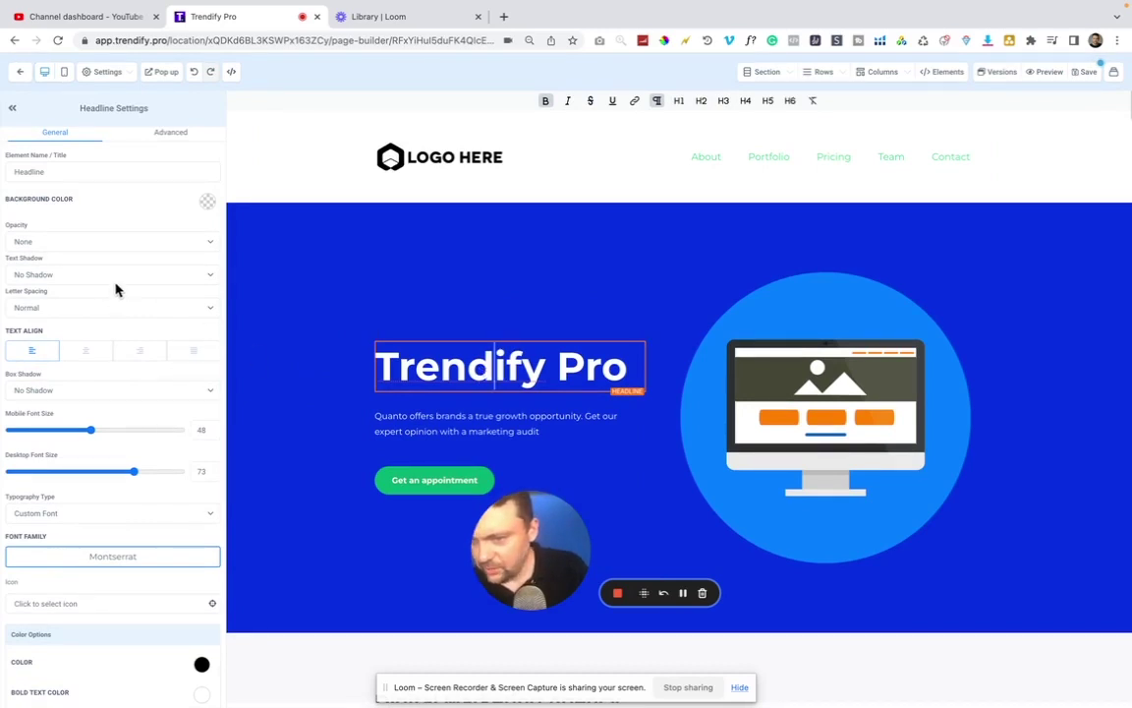
{"action": "scroll", "coordinate": [130, 457], "scroll_direction": "down", "scroll_amount": 1}
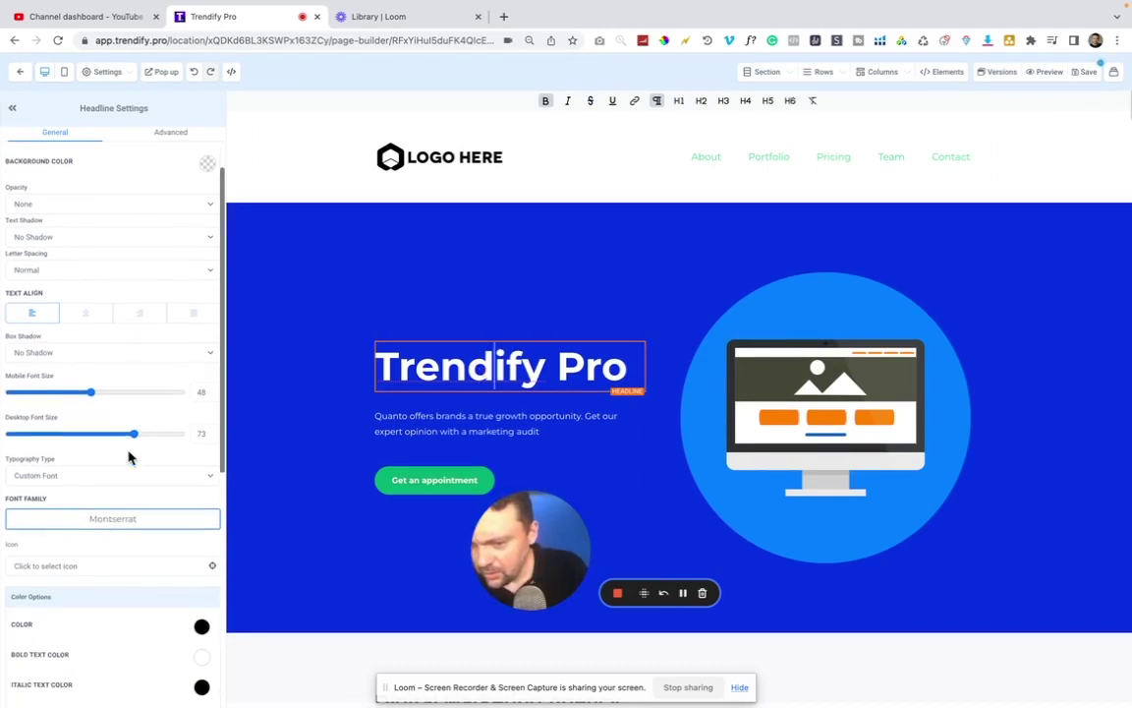
{"action": "left_click", "coordinate": [123, 494]}
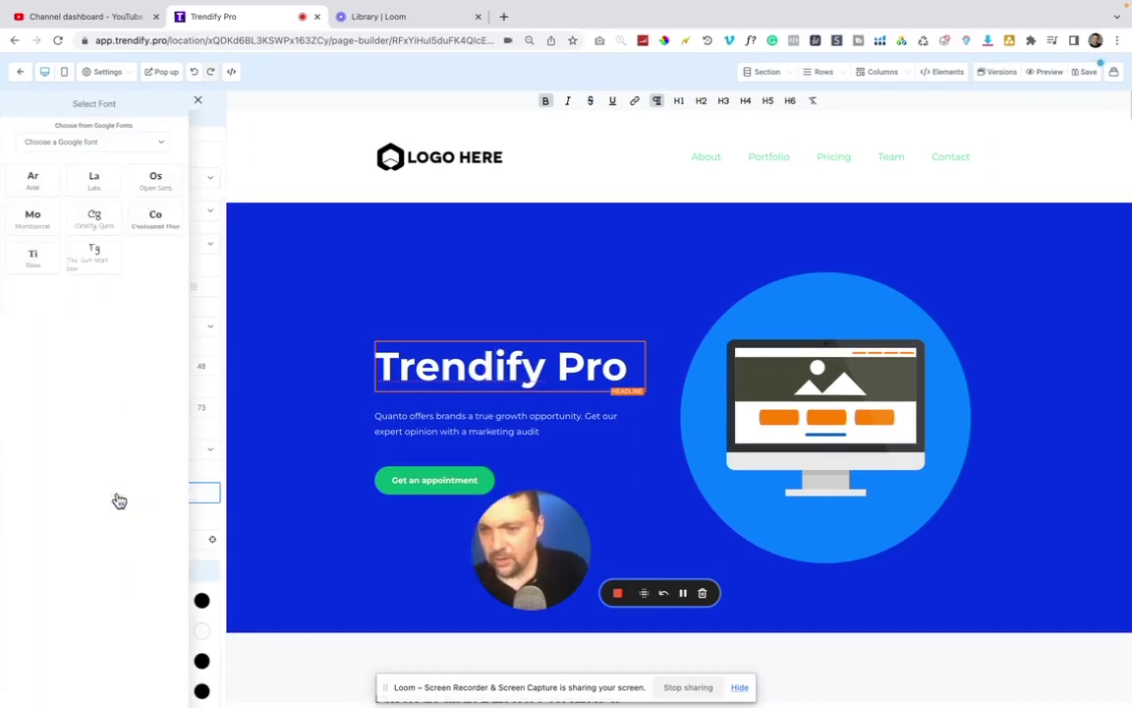
{"action": "left_click", "coordinate": [154, 183]}
Switch the headline font to the Google font Oranienbaum and review the result.
{"action": "left_click", "coordinate": [139, 496]}
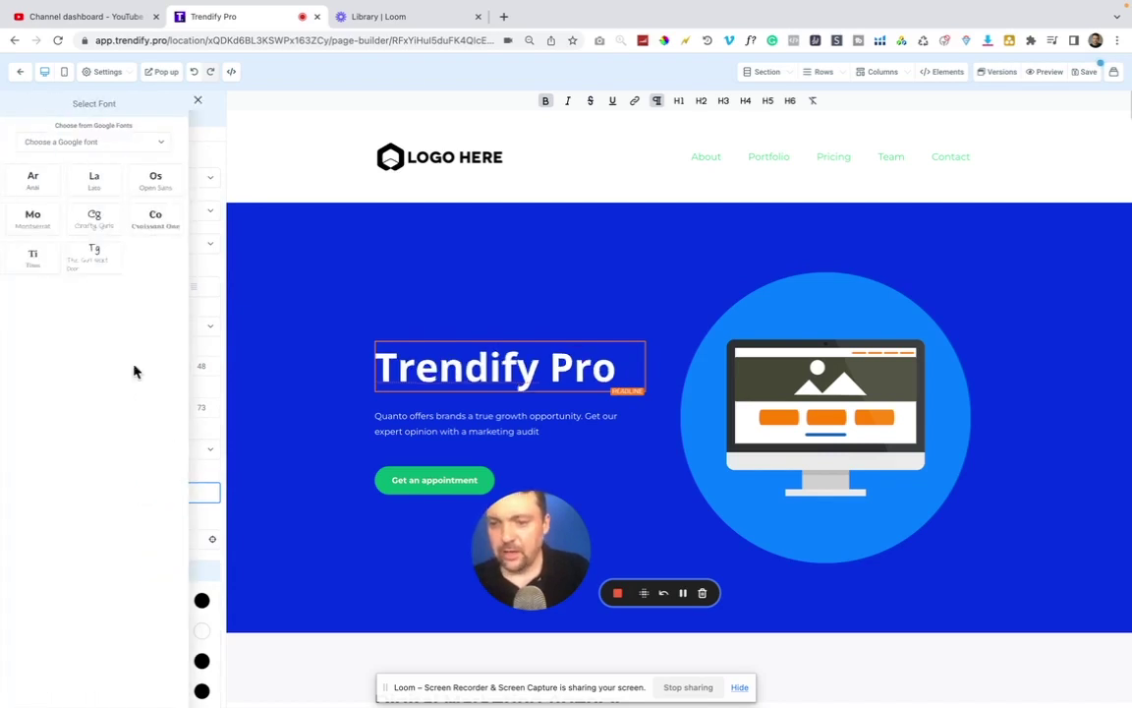
{"action": "left_click", "coordinate": [95, 142]}
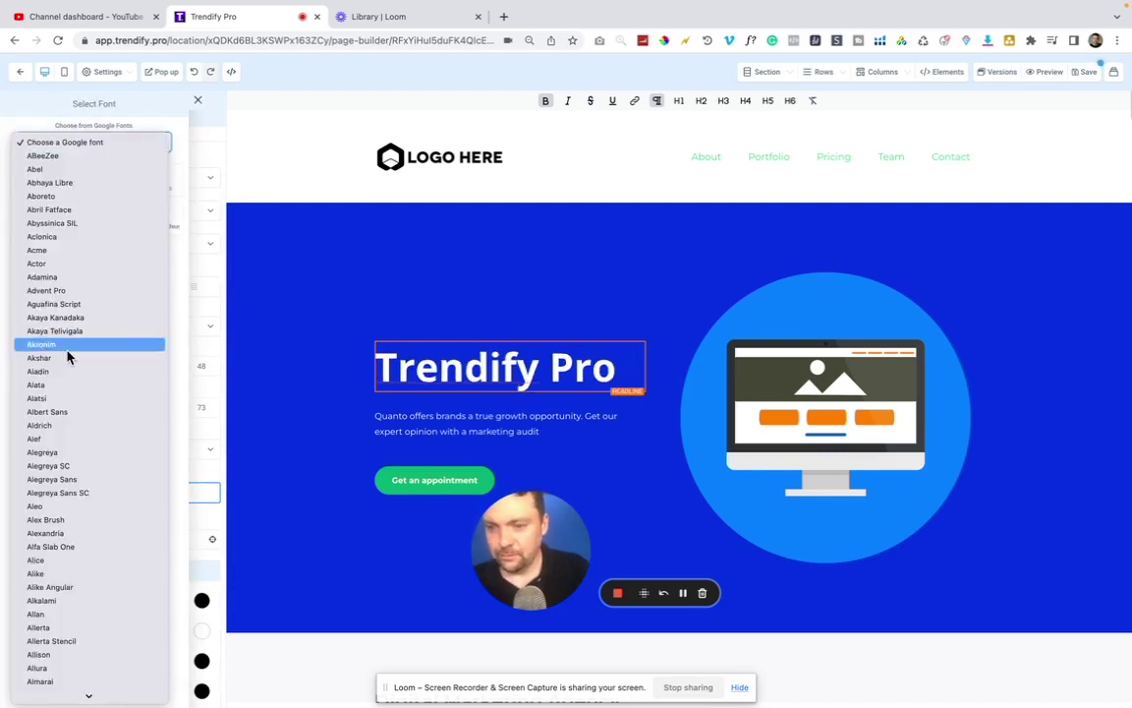
{"action": "scroll", "coordinate": [68, 357], "scroll_direction": "down", "scroll_amount": 15}
{"action": "scroll", "coordinate": [67, 356], "scroll_direction": "down", "scroll_amount": 20}
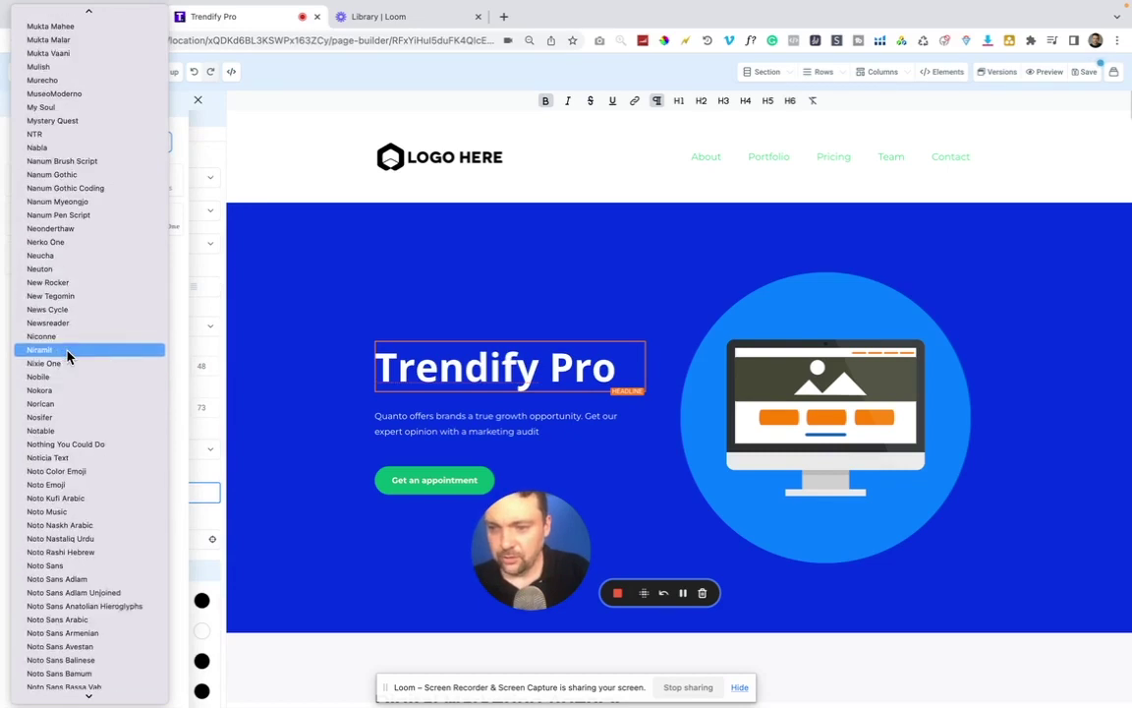
{"action": "left_click", "coordinate": [74, 374]}
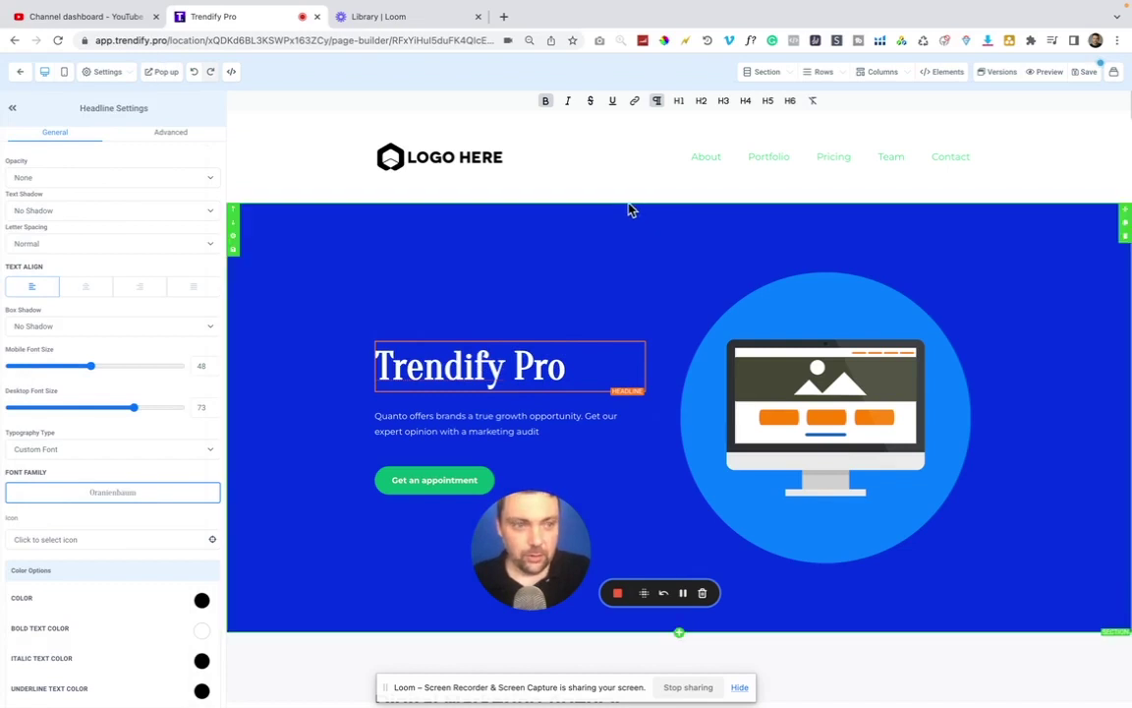
{"action": "scroll", "coordinate": [815, 295], "scroll_direction": "down", "scroll_amount": 5}
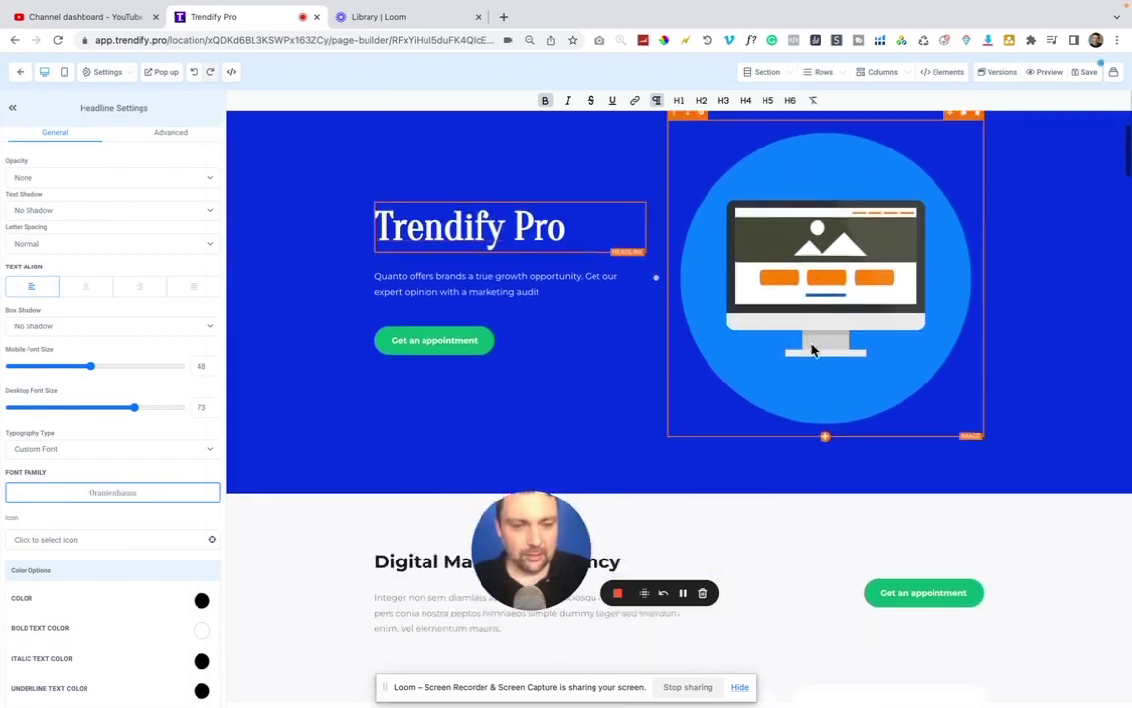
{"action": "scroll", "coordinate": [812, 350], "scroll_direction": "up", "scroll_amount": 2}
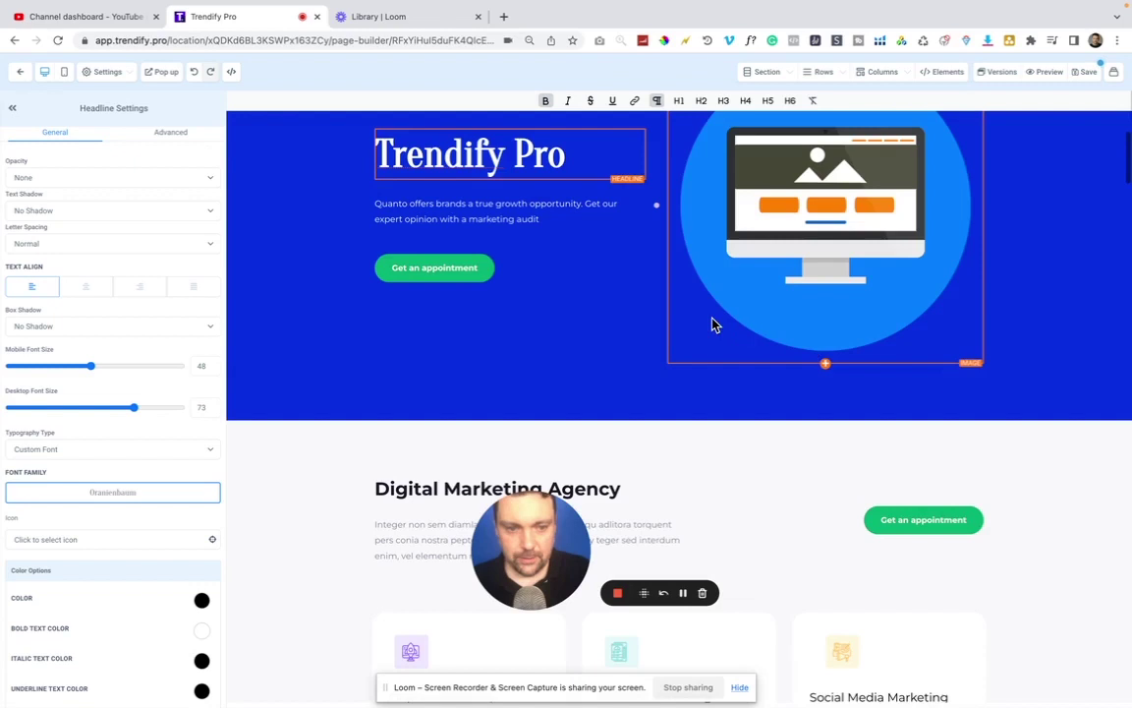
{"action": "scroll", "coordinate": [715, 323], "scroll_direction": "up", "scroll_amount": 3}
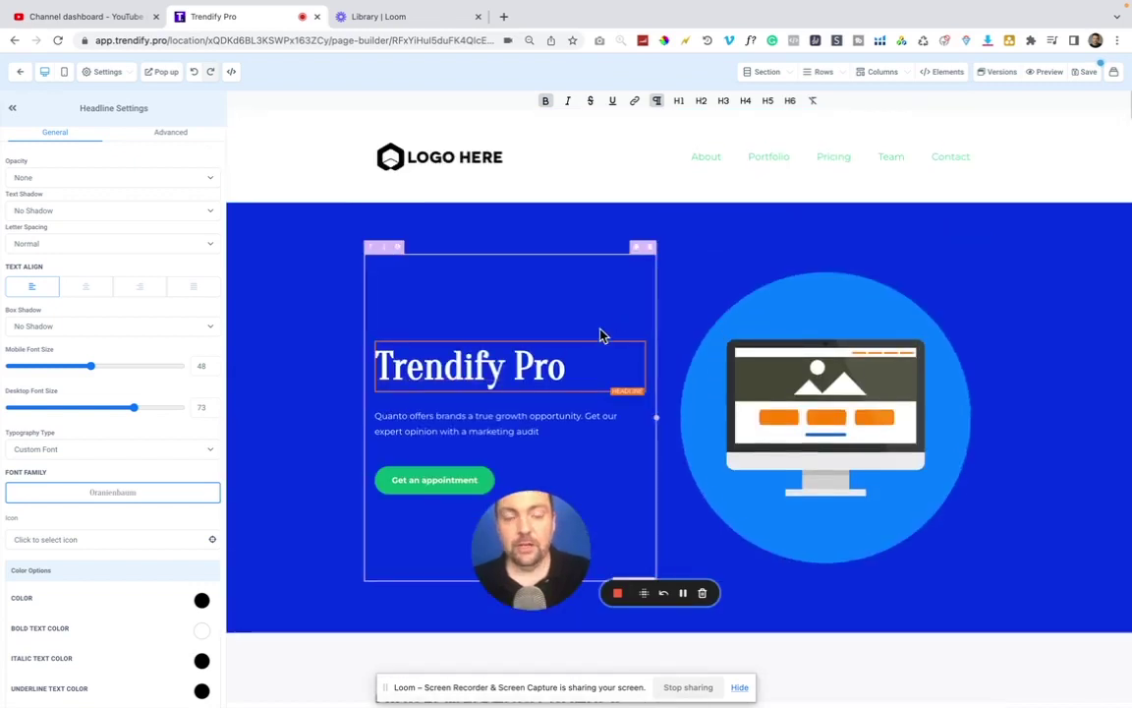
{"action": "scroll", "coordinate": [599, 391], "scroll_direction": "down", "scroll_amount": 2}
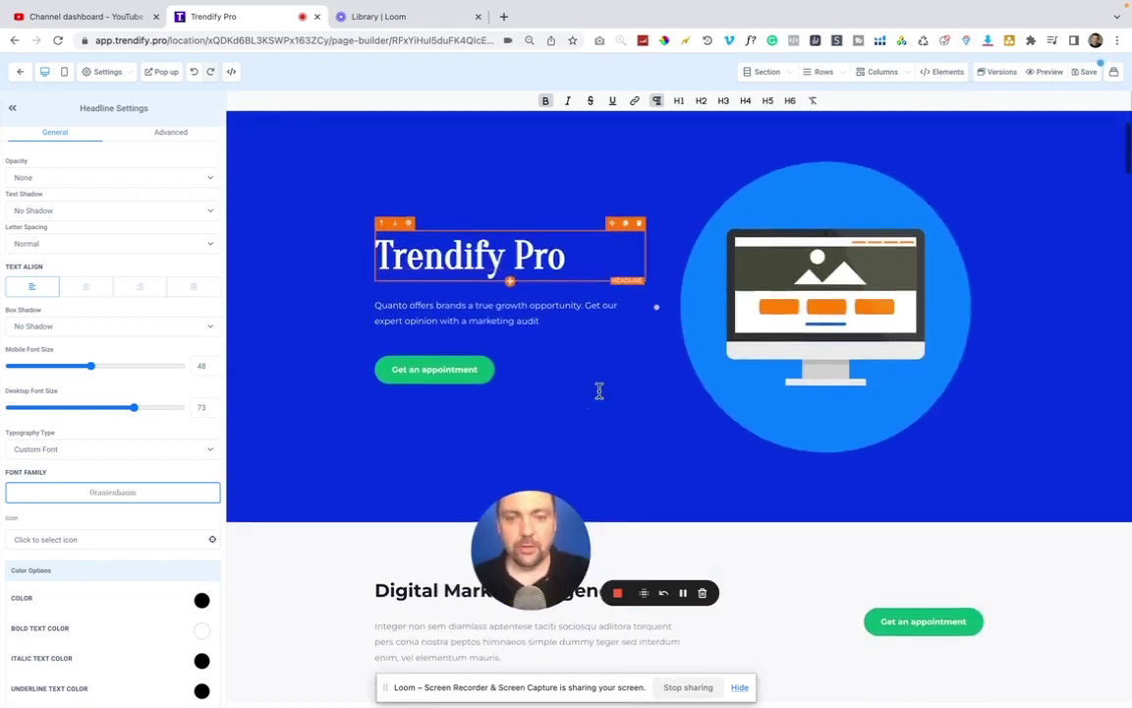
{"action": "scroll", "coordinate": [629, 393], "scroll_direction": "down", "scroll_amount": 1}
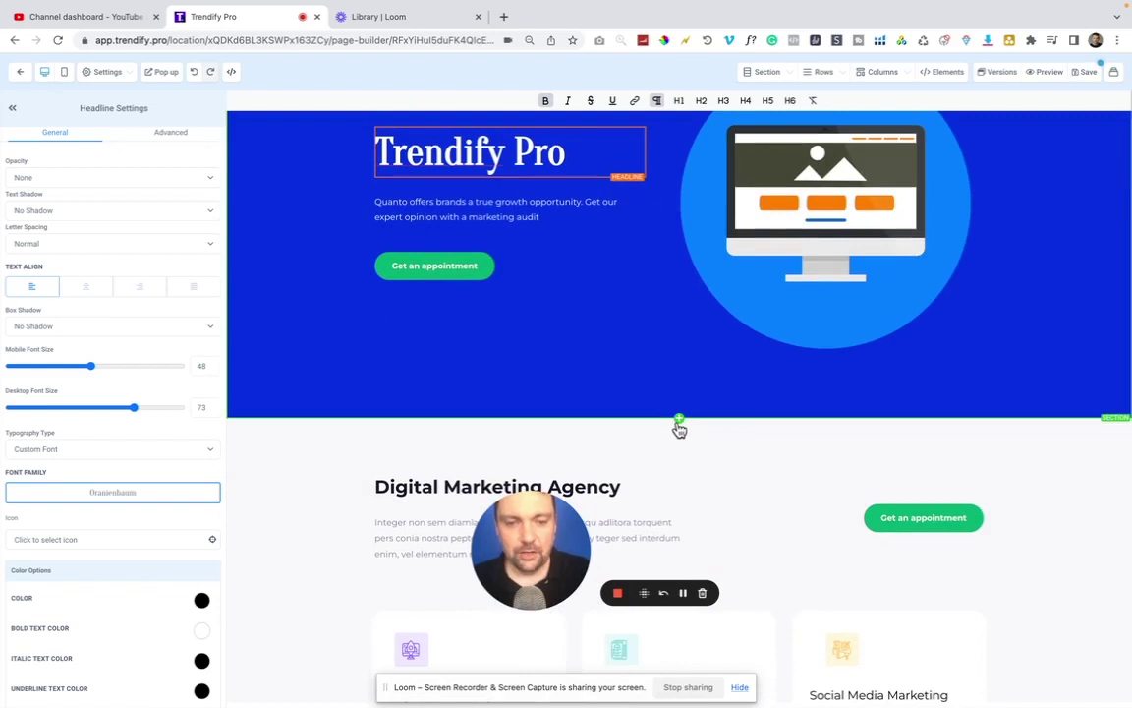
Add a full-width section below the hero with a single-column row.
{"action": "left_click", "coordinate": [678, 422]}
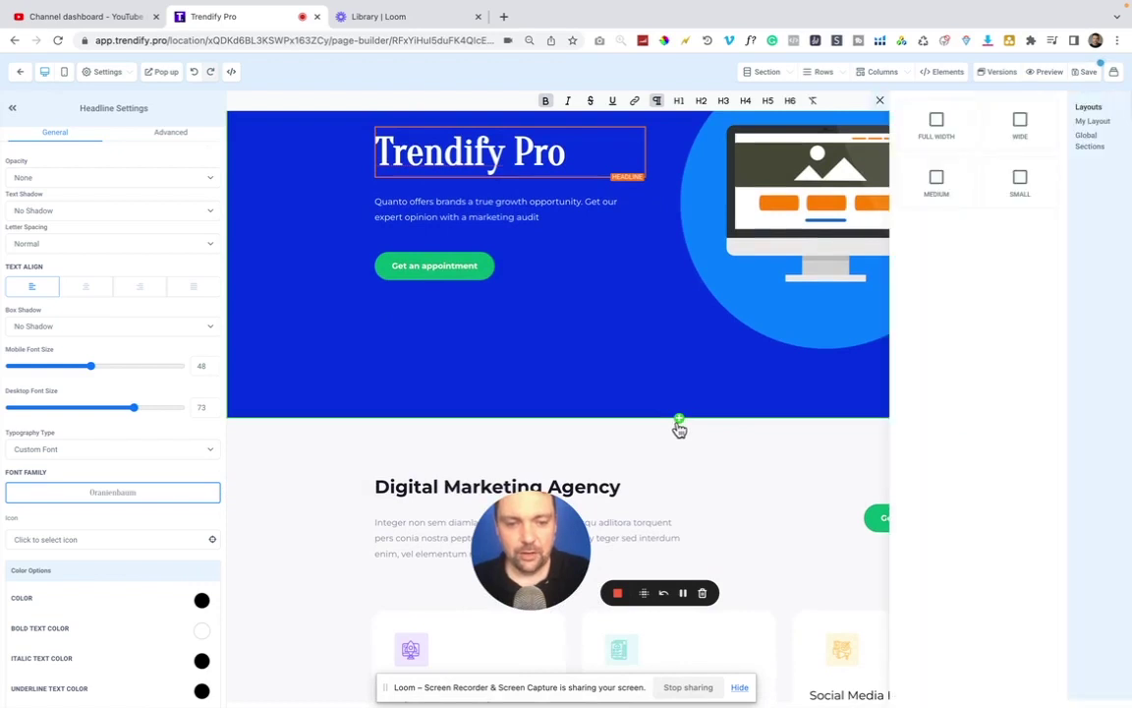
{"action": "left_click", "coordinate": [941, 125]}
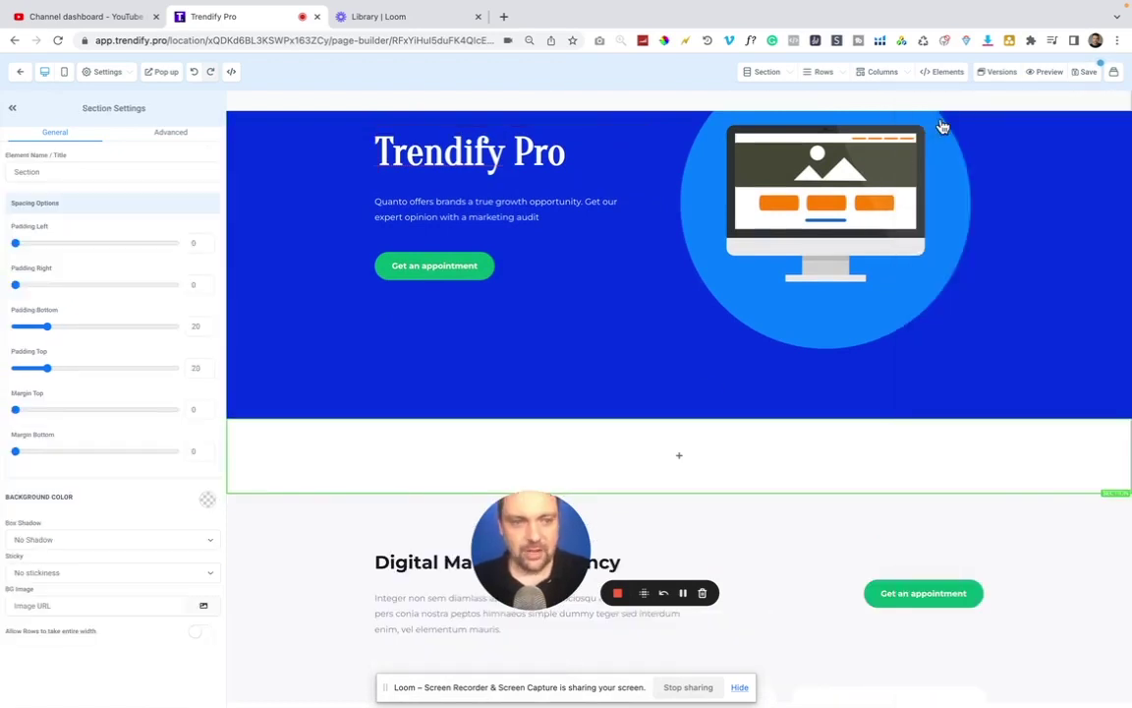
{"action": "left_click", "coordinate": [679, 456]}
{"action": "left_click", "coordinate": [1002, 150]}
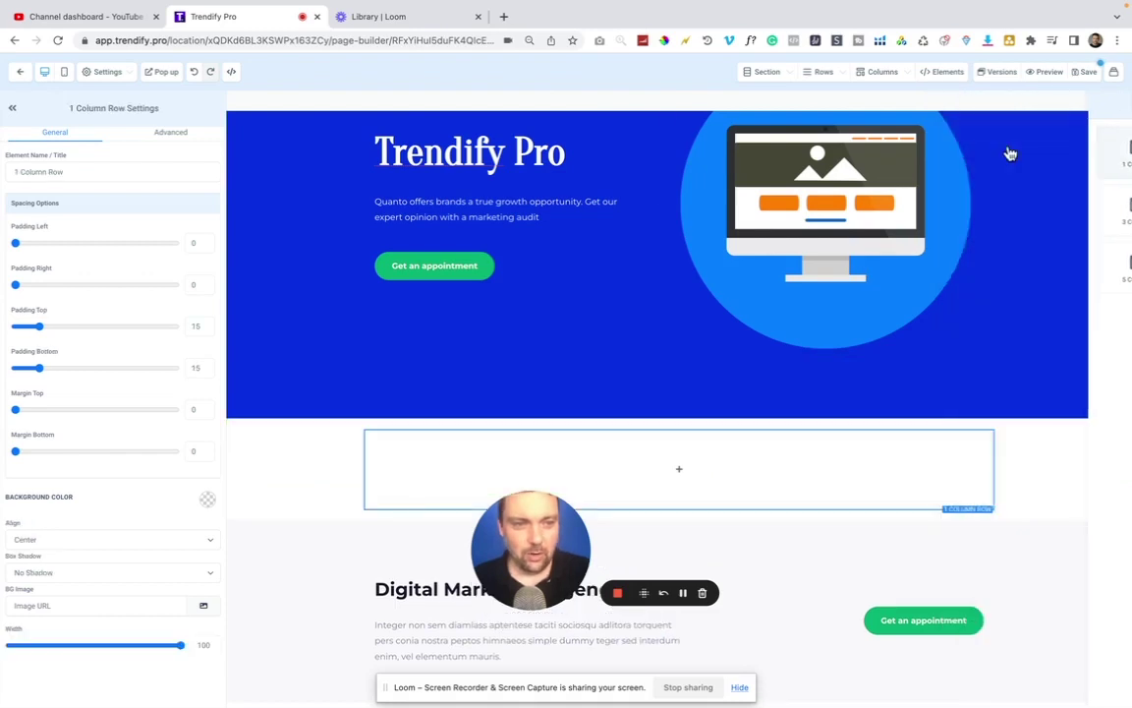
Search the elements for 'vid' and add a Video element to the row.
{"action": "left_click", "coordinate": [678, 470]}
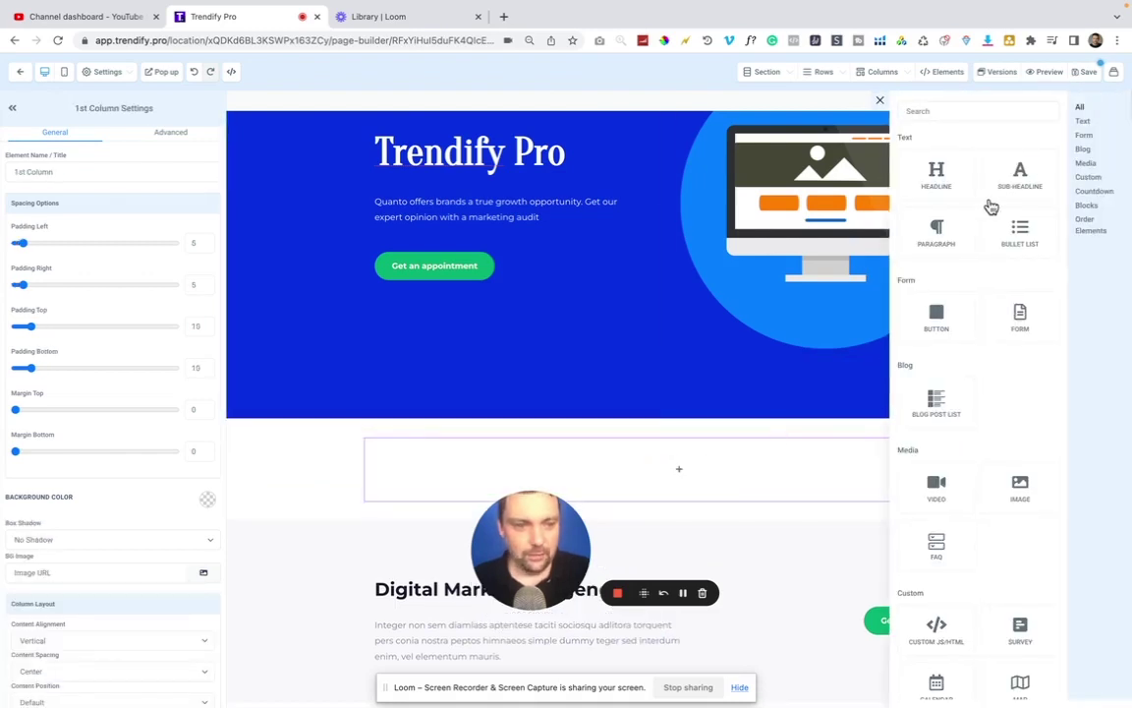
{"action": "left_click", "coordinate": [940, 110]}
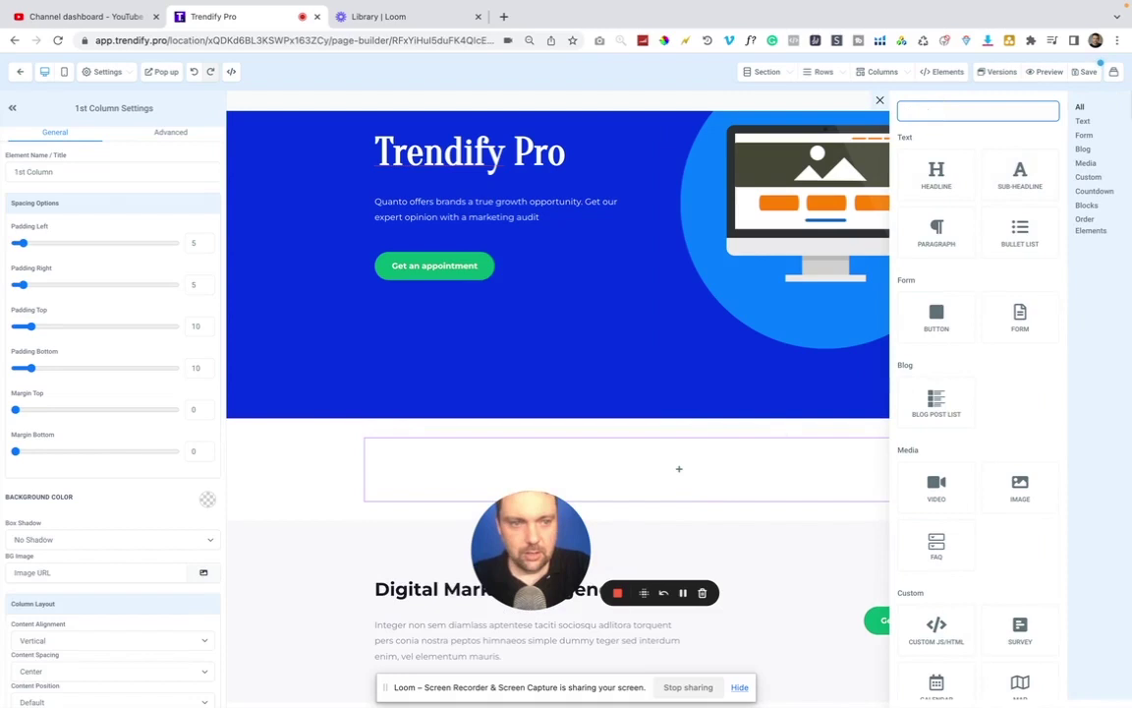
{"action": "type", "text": "vid"}
{"action": "left_click", "coordinate": [936, 258]}
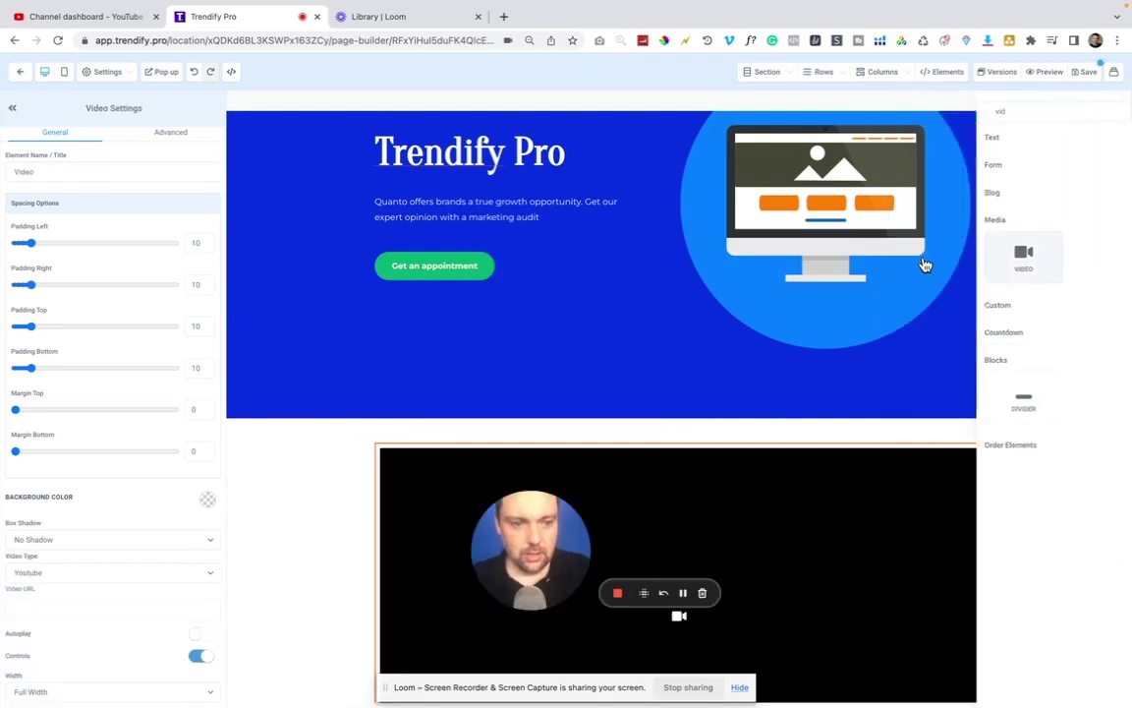
{"action": "scroll", "coordinate": [786, 472], "scroll_direction": "down", "scroll_amount": 1}
{"action": "scroll", "coordinate": [770, 556], "scroll_direction": "down", "scroll_amount": 2}
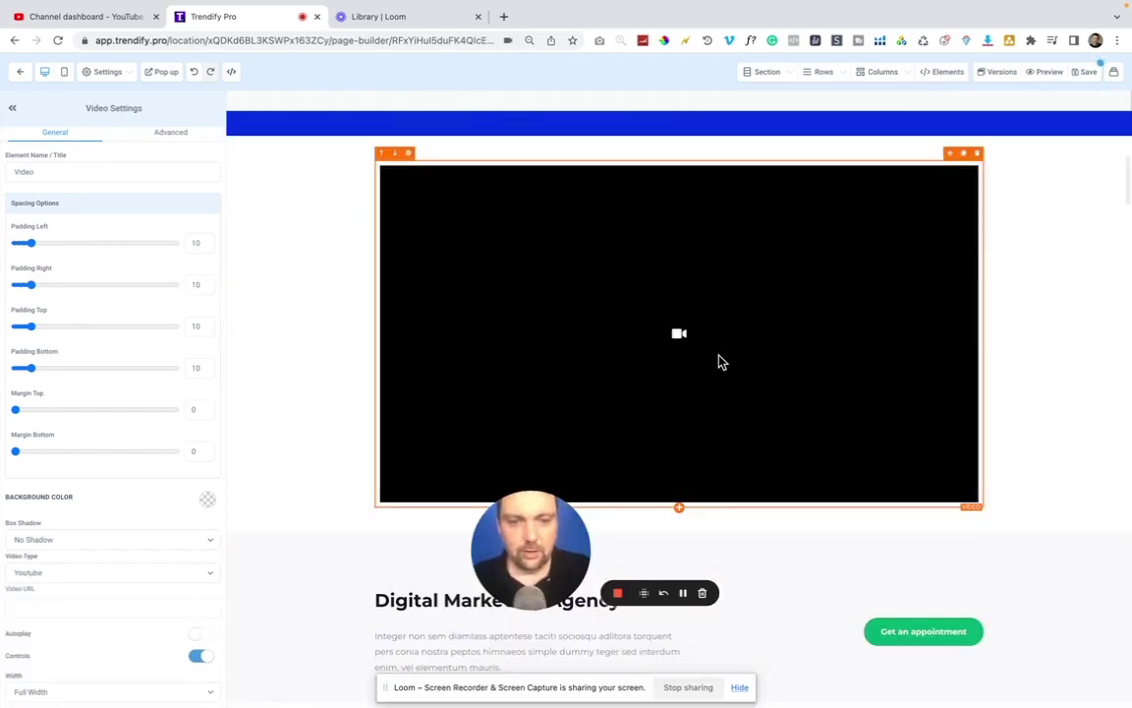
{"action": "scroll", "coordinate": [152, 486], "scroll_direction": "down", "scroll_amount": 1}
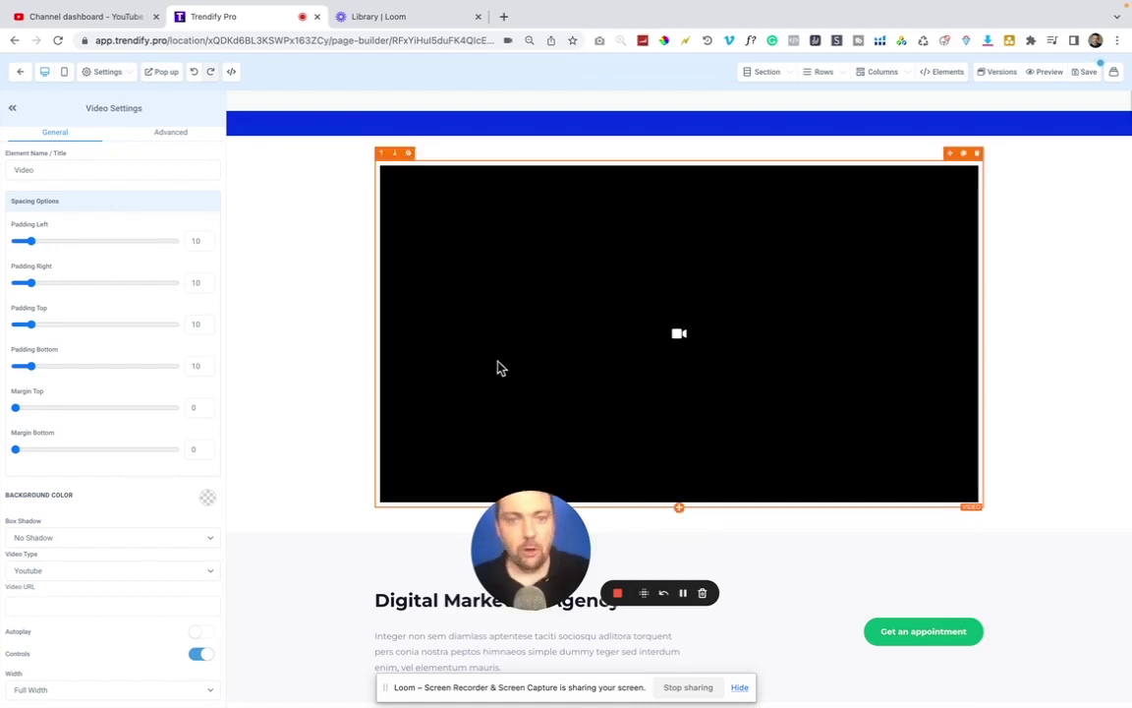
{"action": "scroll", "coordinate": [138, 503], "scroll_direction": "up", "scroll_amount": 1}
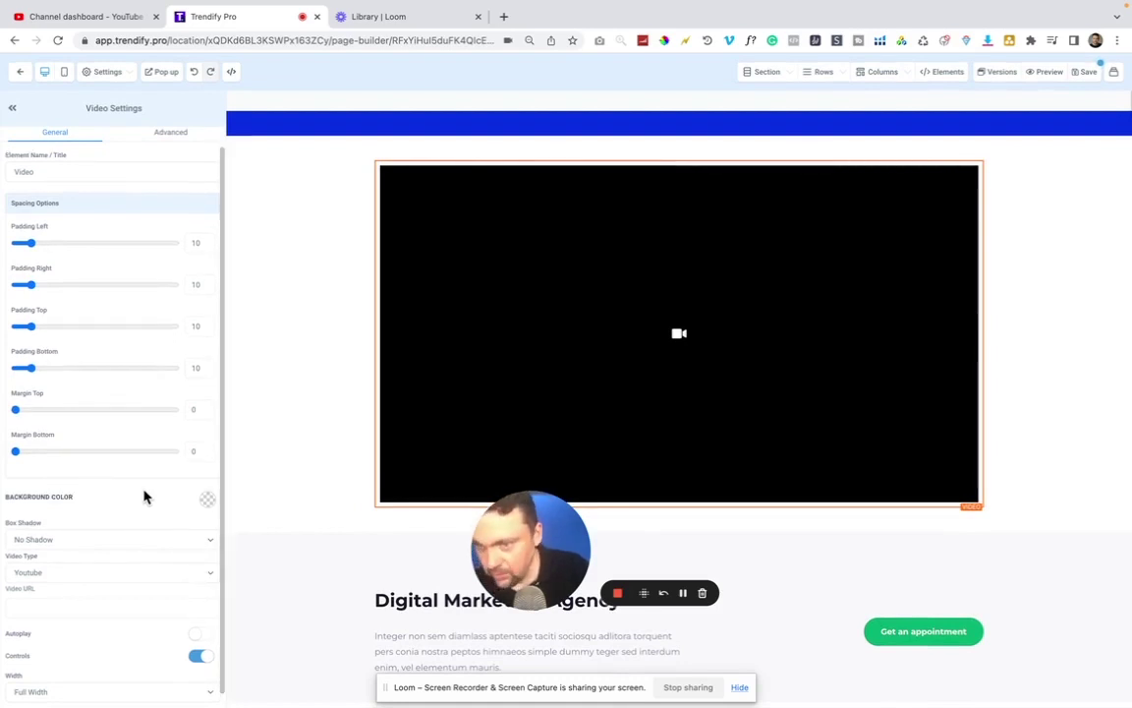
Set the video type to Hosted Video and pick the uploaded MP4 from My media.
{"action": "left_click", "coordinate": [124, 606]}
{"action": "left_click", "coordinate": [47, 574]}
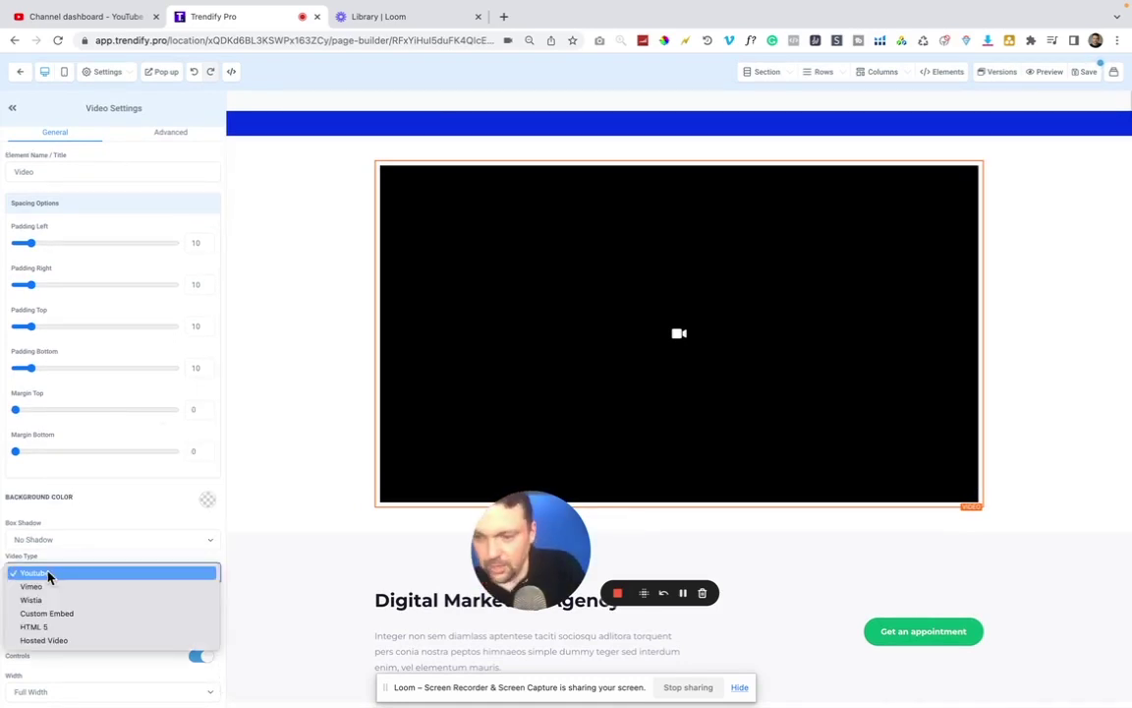
{"action": "left_click", "coordinate": [80, 642]}
{"action": "scroll", "coordinate": [133, 573], "scroll_direction": "down", "scroll_amount": 1}
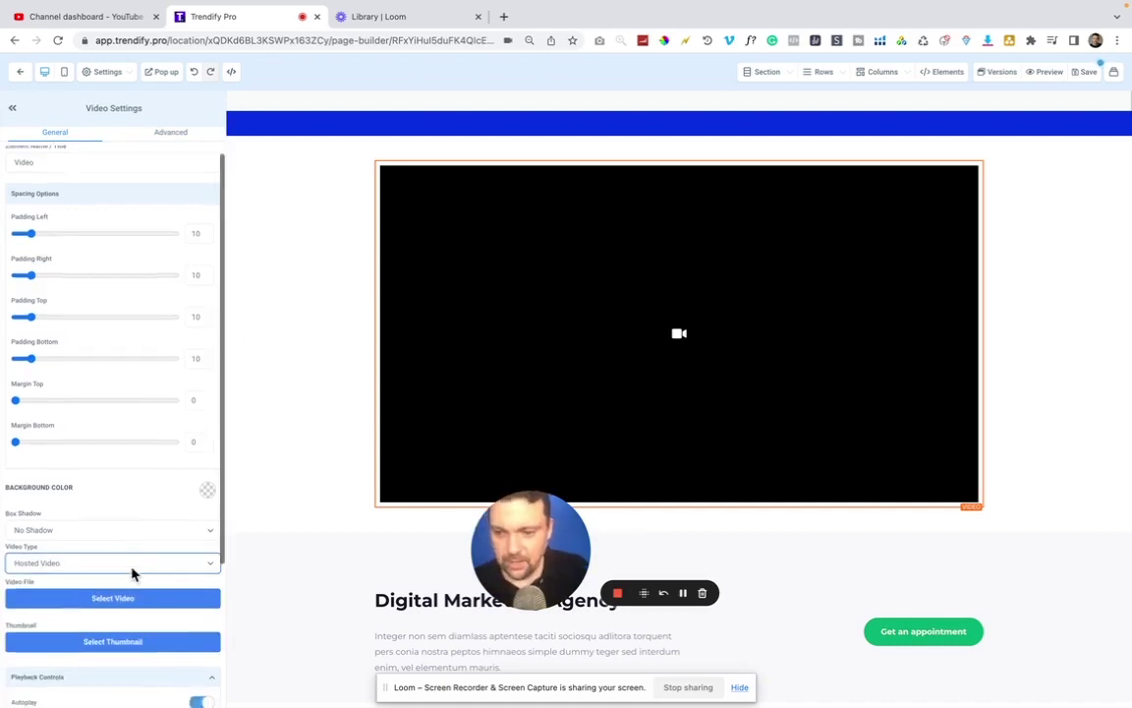
{"action": "scroll", "coordinate": [132, 573], "scroll_direction": "down", "scroll_amount": 2}
{"action": "left_click", "coordinate": [97, 503]}
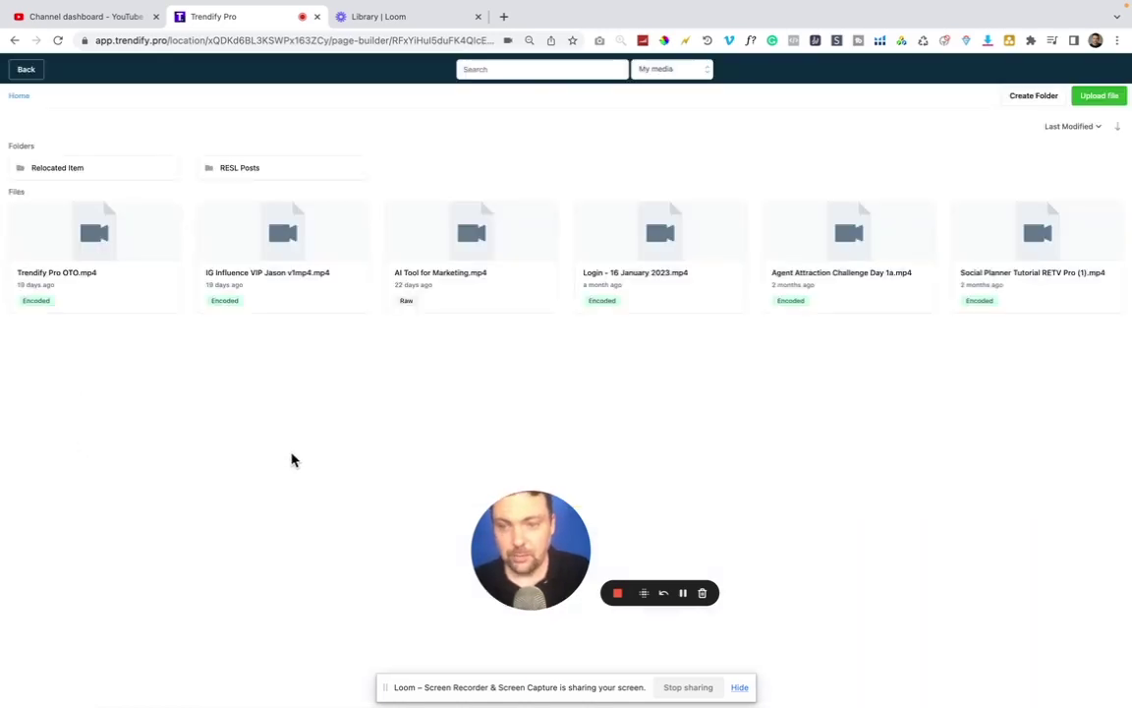
{"action": "left_click", "coordinate": [276, 242]}
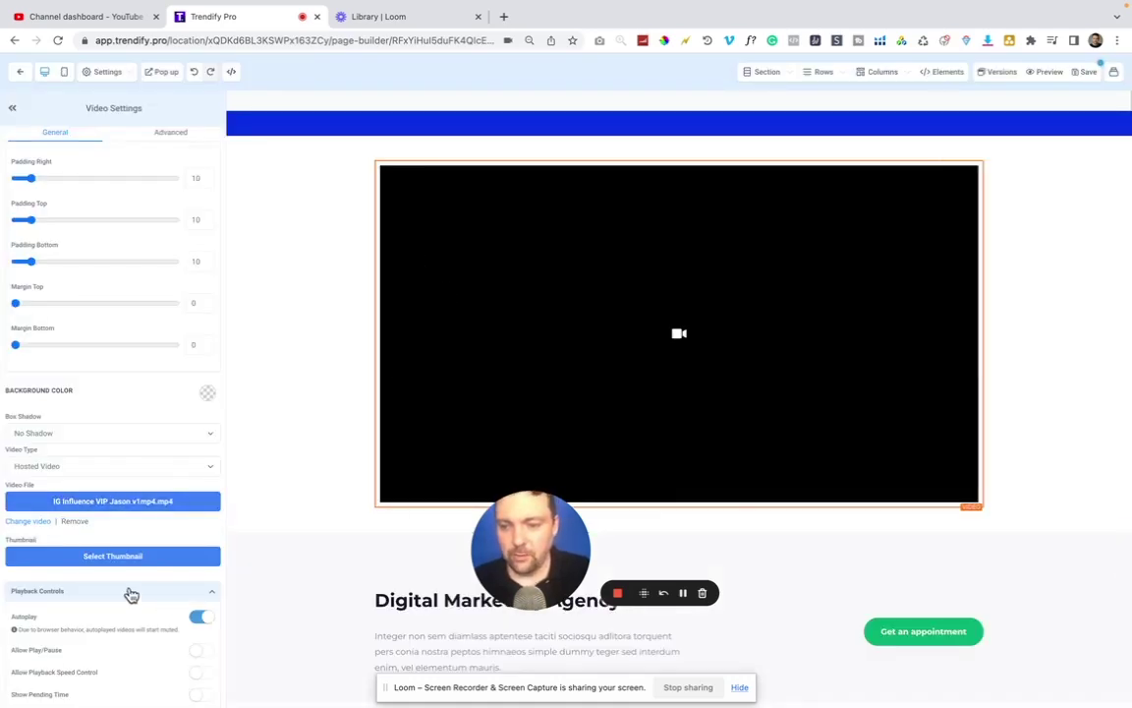
Save the Home page, keeping the SEO meta data unchanged.
{"action": "left_click", "coordinate": [1088, 74]}
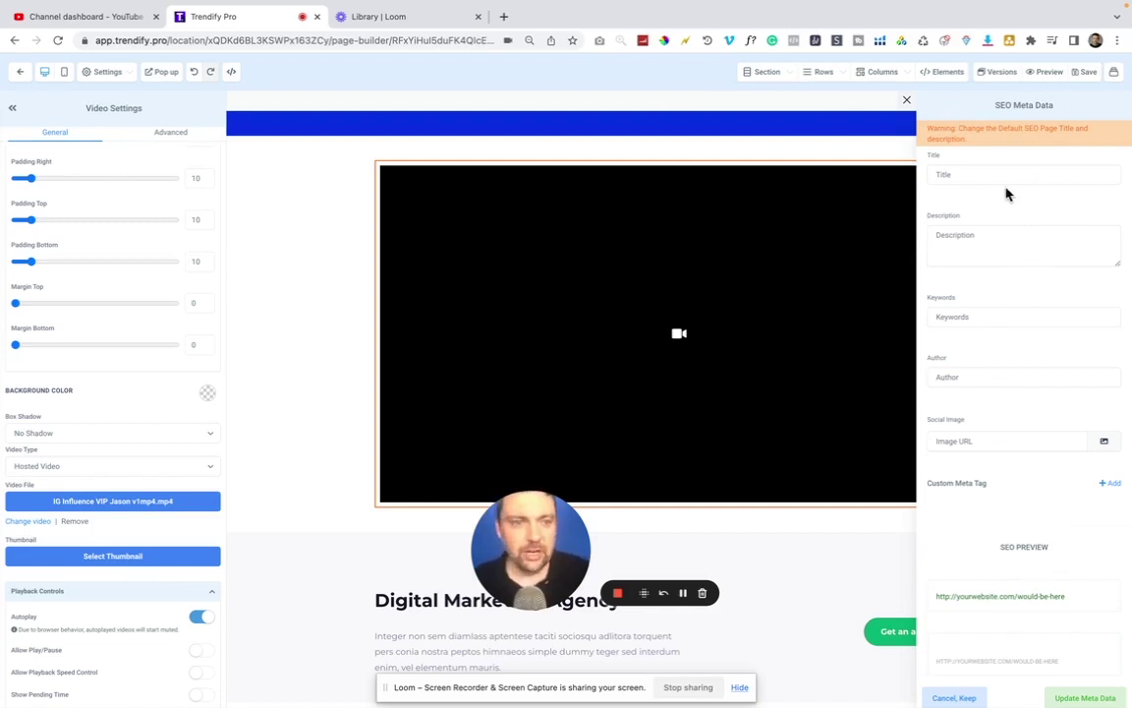
{"action": "left_click", "coordinate": [906, 103]}
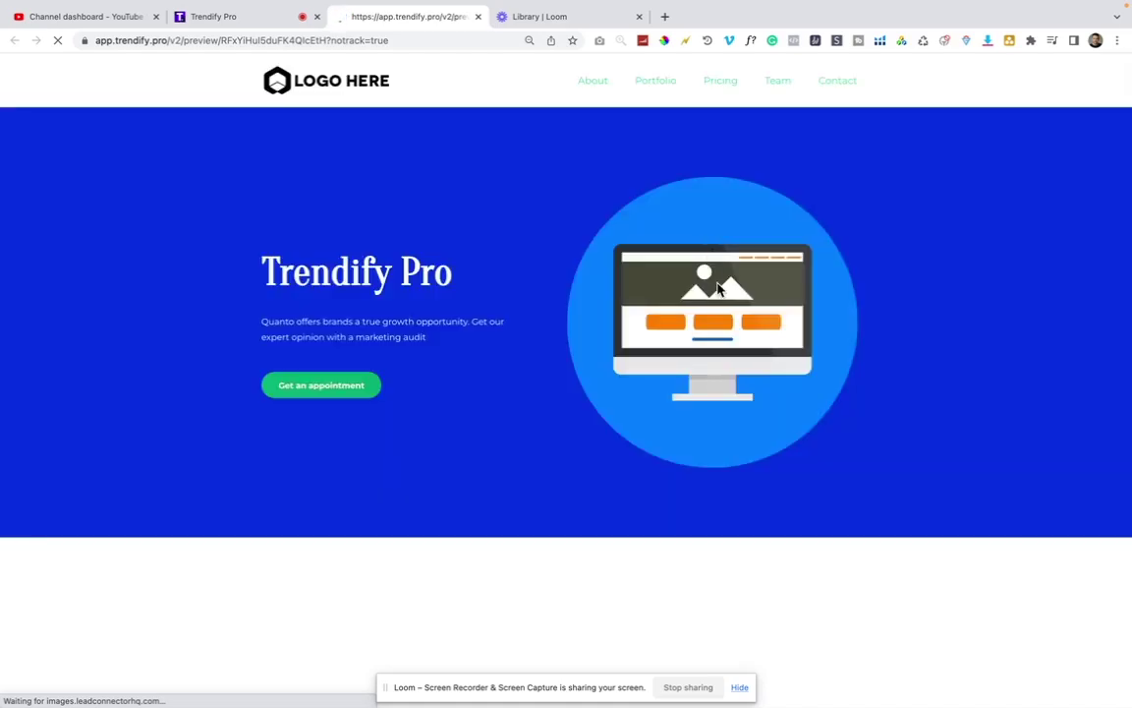
Scroll the preview to the hosted video, unmute it, and go back to the page editor tab.
{"action": "scroll", "coordinate": [689, 325], "scroll_direction": "down", "scroll_amount": 3}
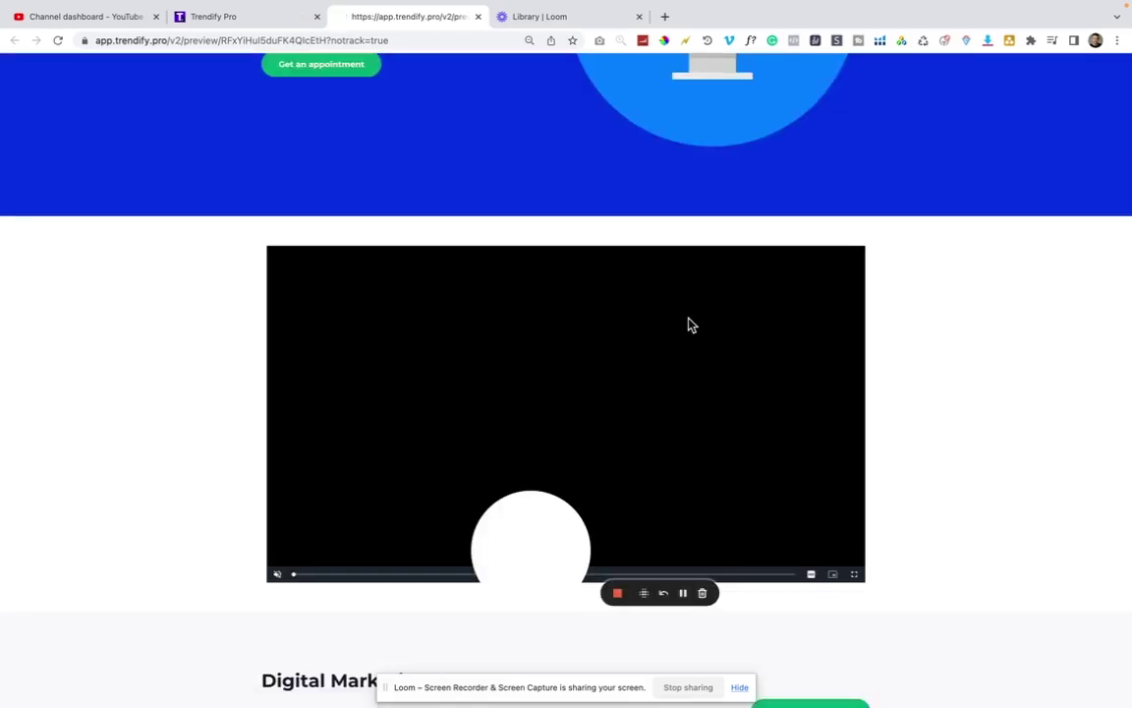
{"action": "scroll", "coordinate": [689, 325], "scroll_direction": "down", "scroll_amount": 1}
{"action": "scroll", "coordinate": [689, 326], "scroll_direction": "down", "scroll_amount": 1}
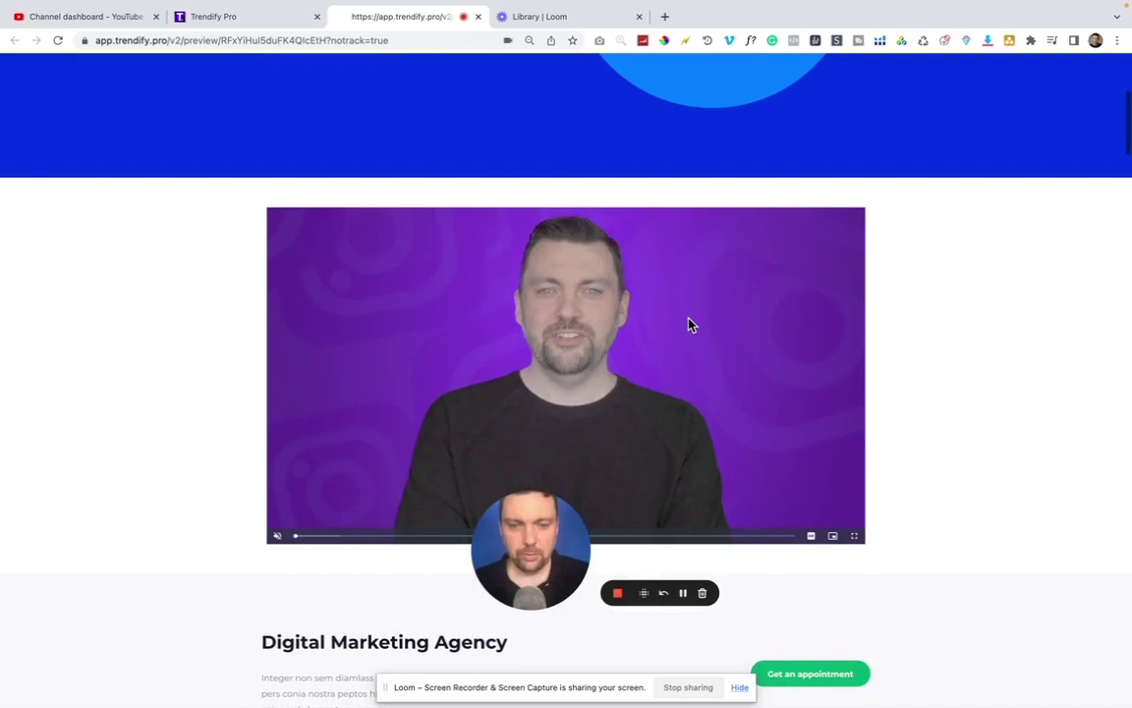
{"action": "left_click", "coordinate": [277, 536]}
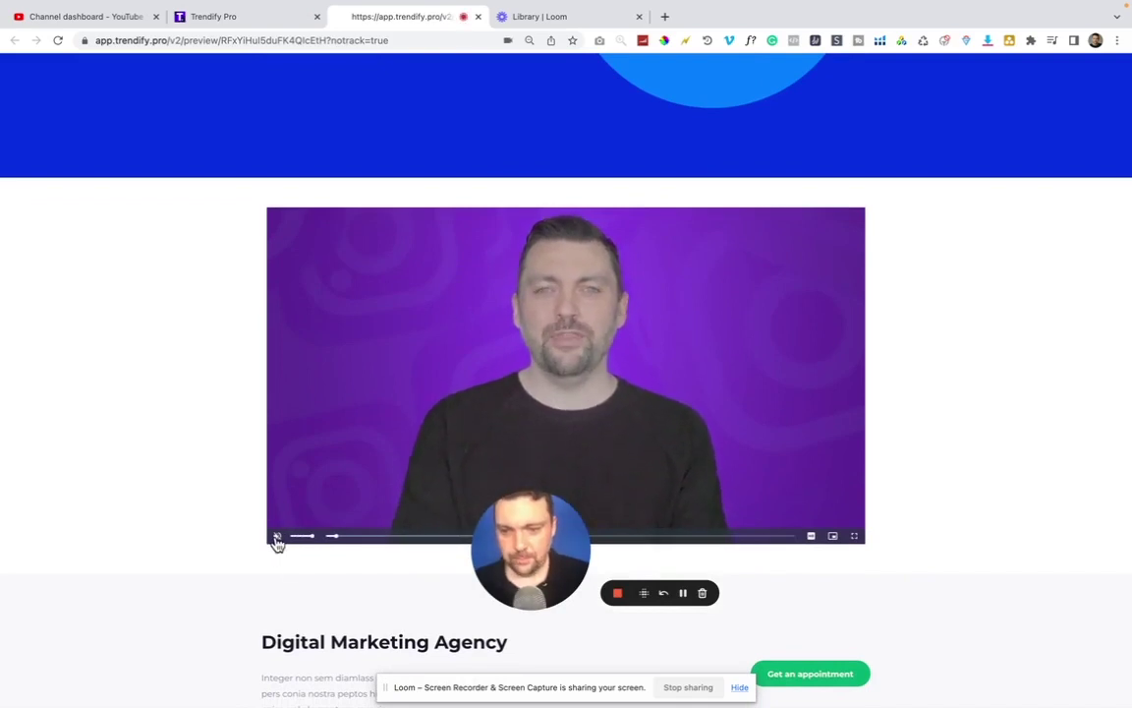
{"action": "scroll", "coordinate": [336, 450], "scroll_direction": "up", "scroll_amount": 1}
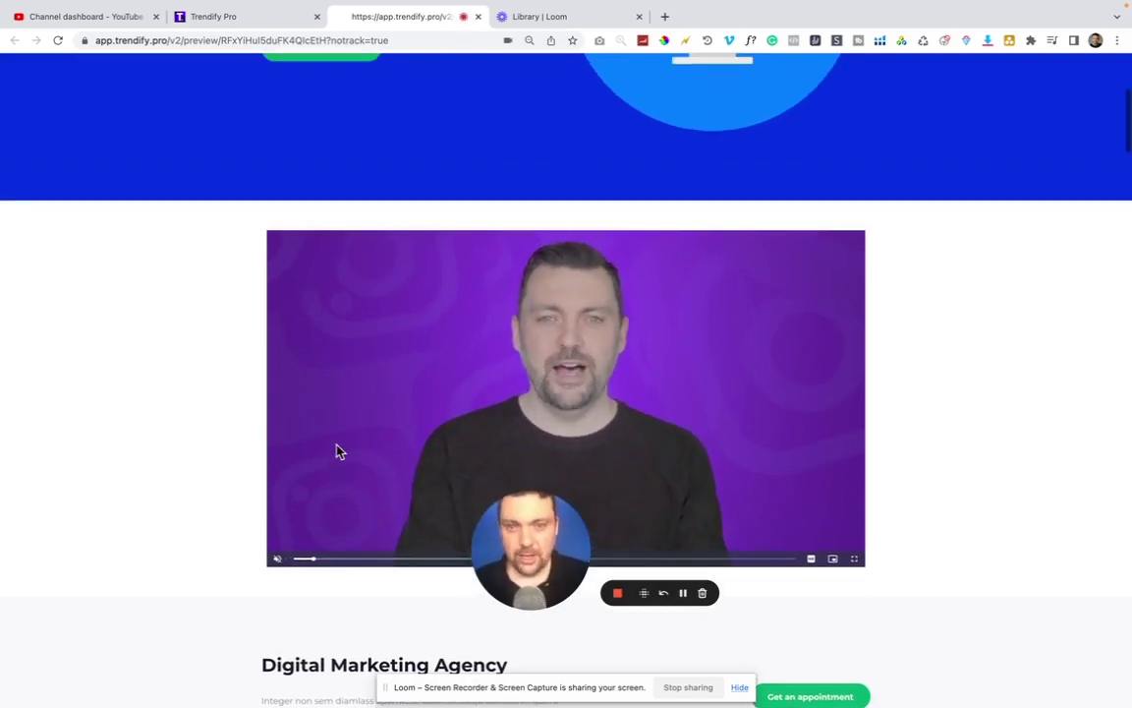
{"action": "left_click", "coordinate": [222, 57]}
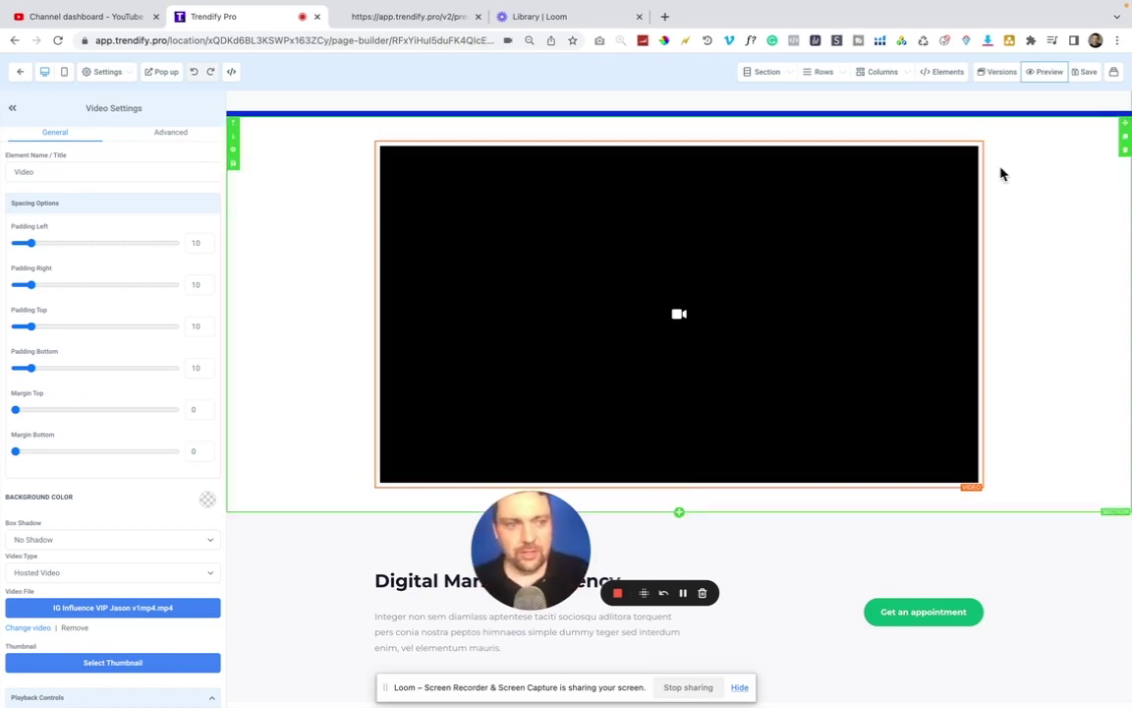
Switch to the Thank you page, make the yellow contact bar black, then select the blue hero section.
{"action": "left_click", "coordinate": [1114, 74]}
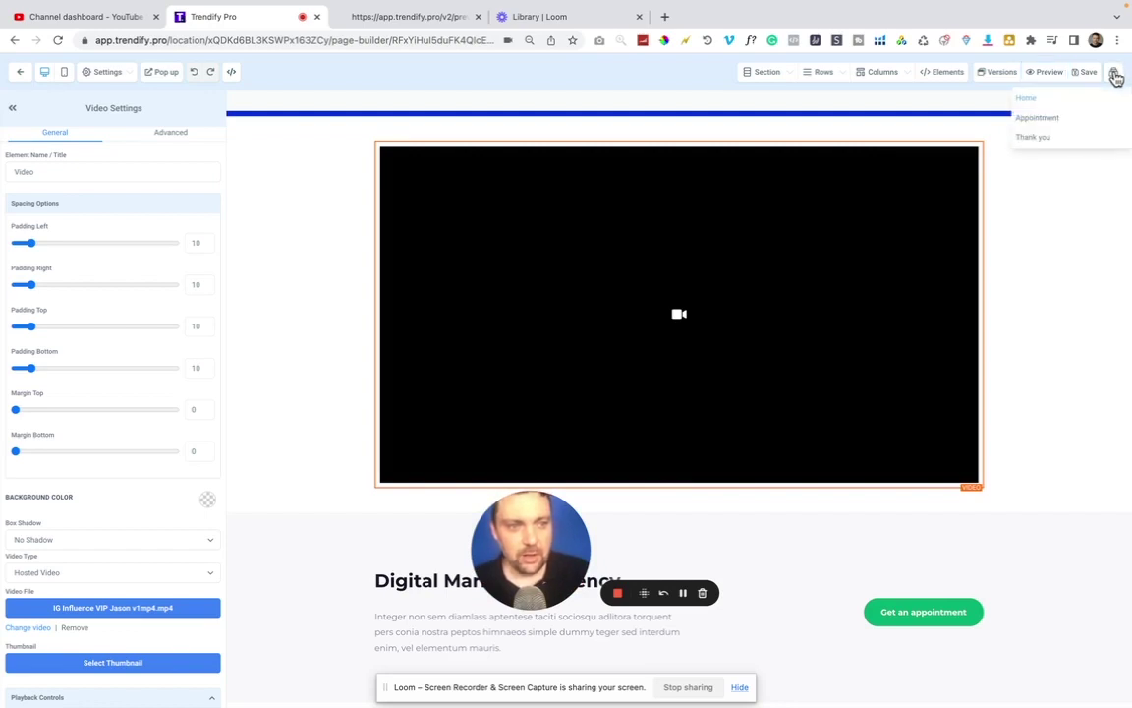
{"action": "left_click", "coordinate": [1036, 141]}
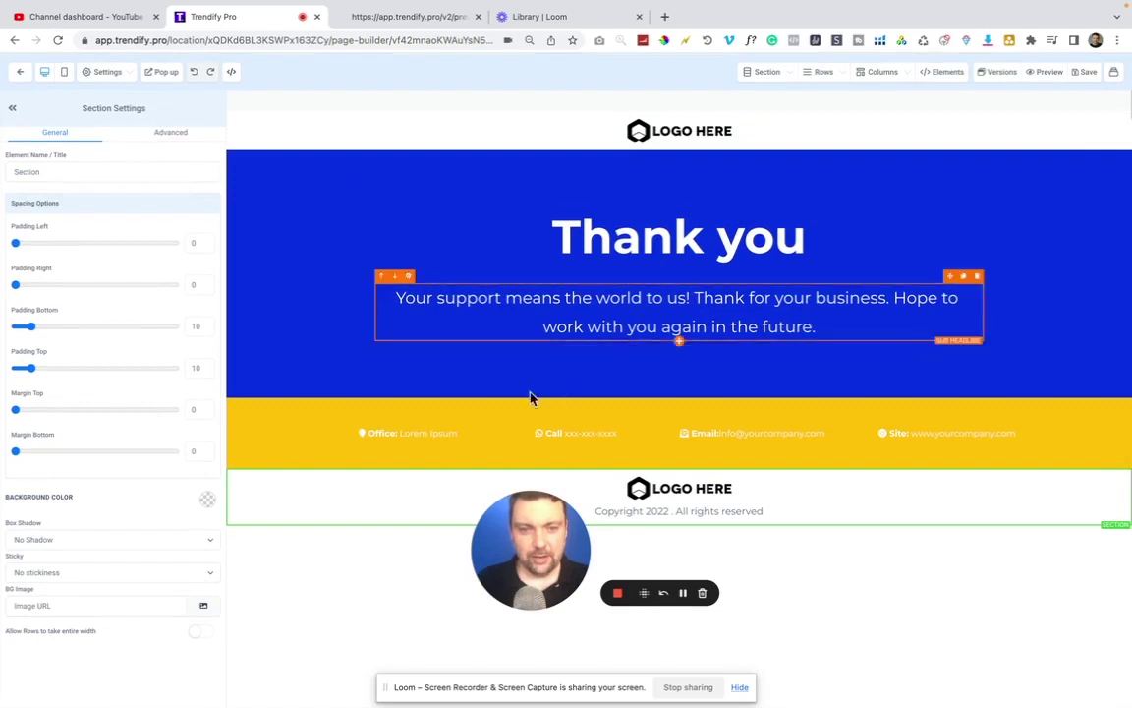
{"action": "left_click", "coordinate": [275, 425]}
{"action": "left_click", "coordinate": [208, 500]}
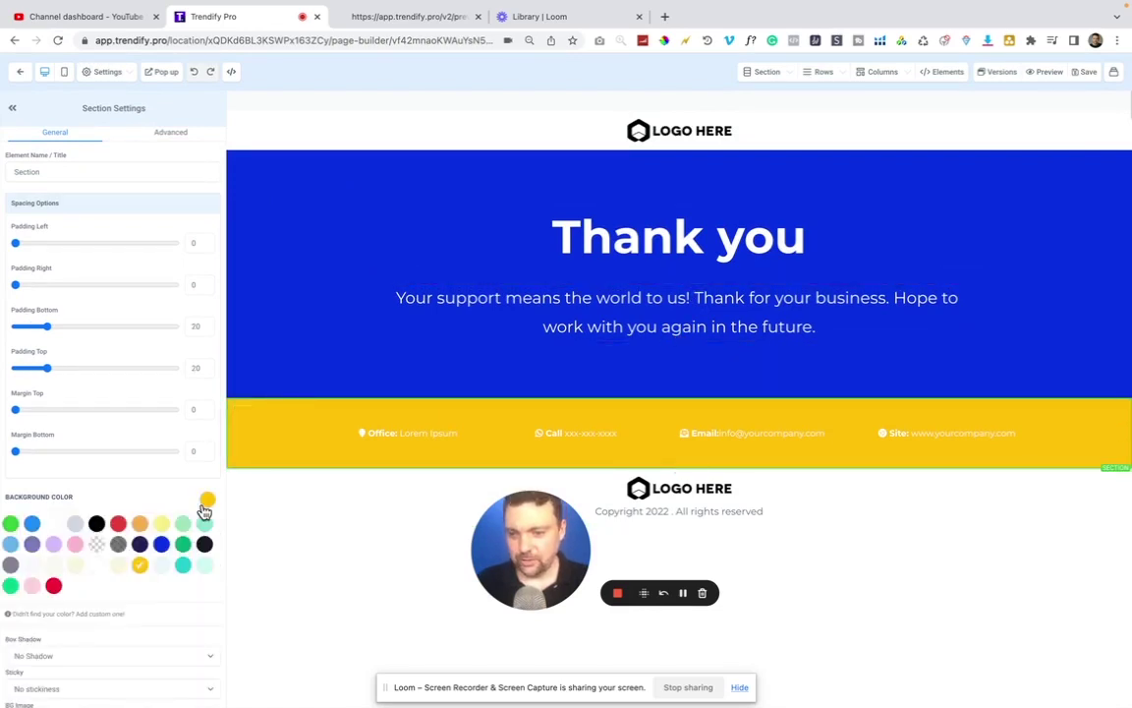
{"action": "left_click", "coordinate": [97, 523]}
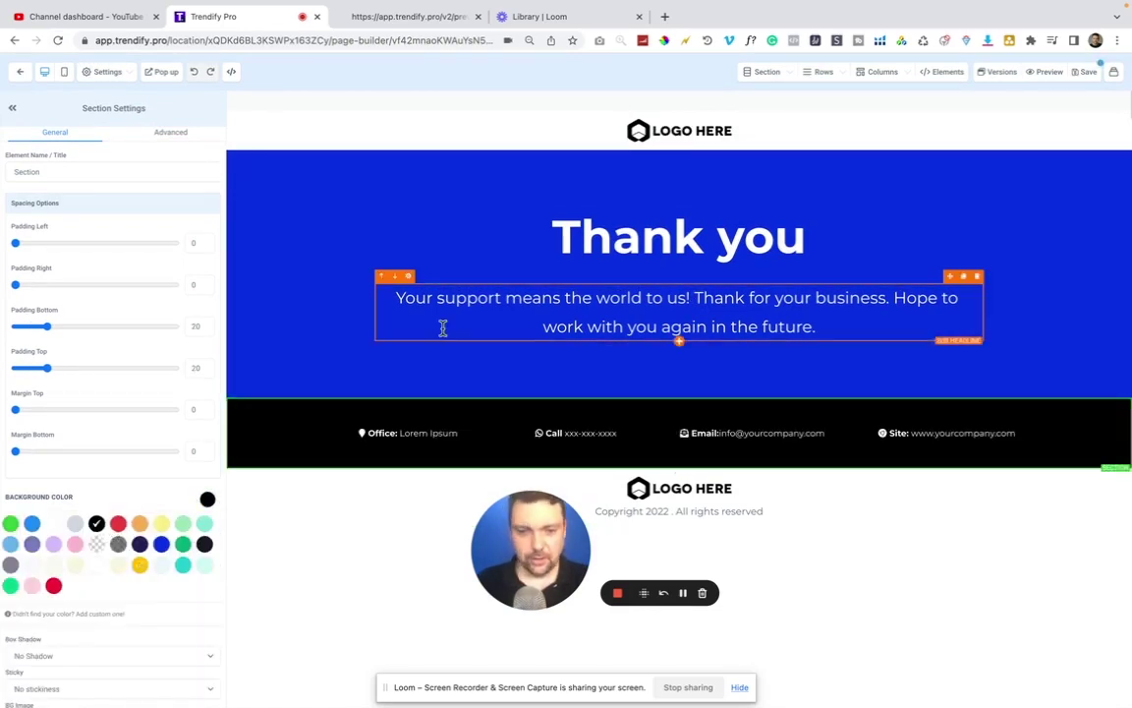
{"action": "left_click", "coordinate": [1022, 165]}
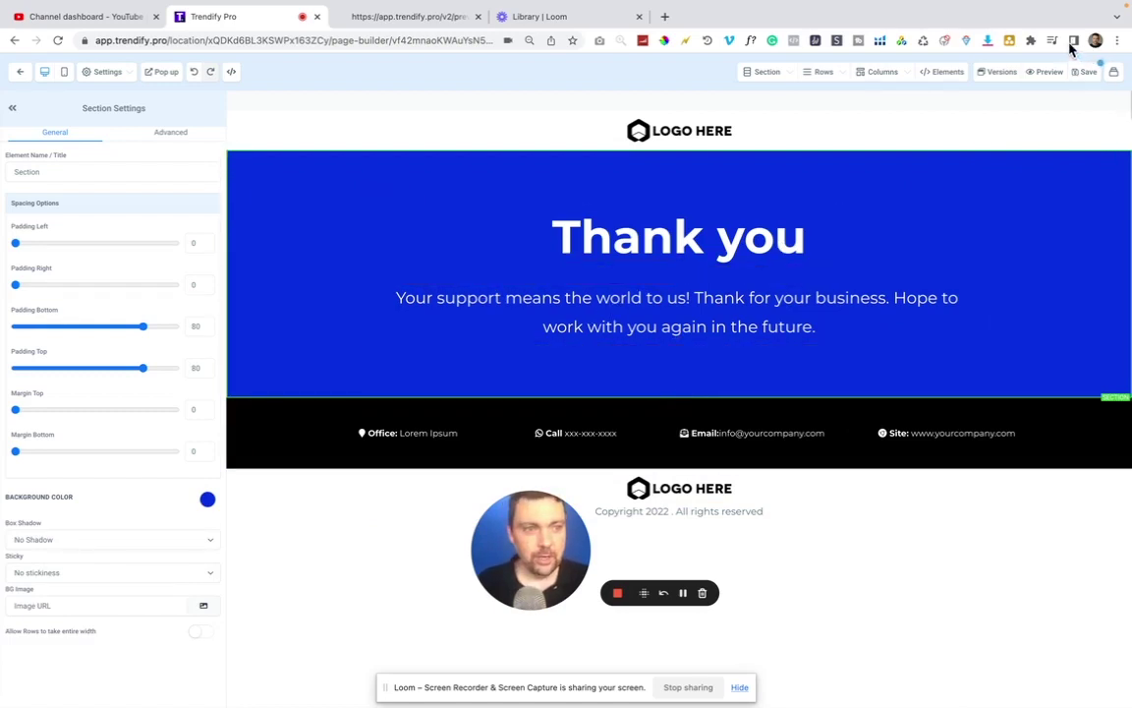
Save the Thank you page and dismiss the SEO Meta Data panel.
{"action": "left_click", "coordinate": [1083, 73]}
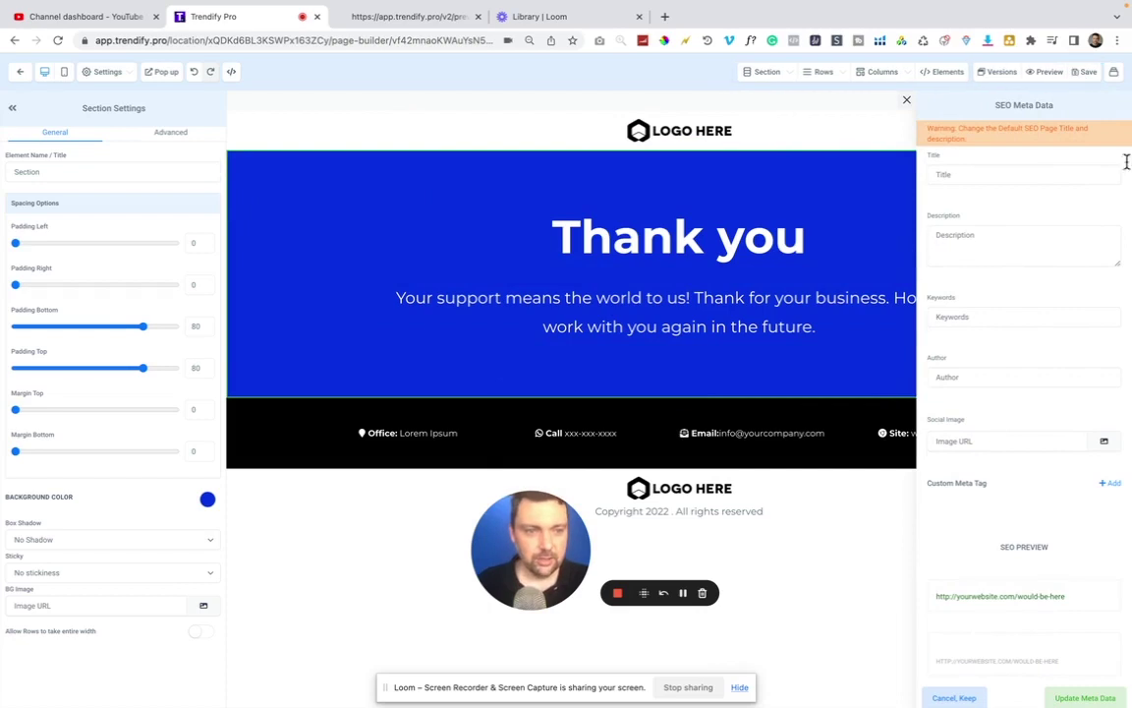
{"action": "left_click", "coordinate": [907, 97]}
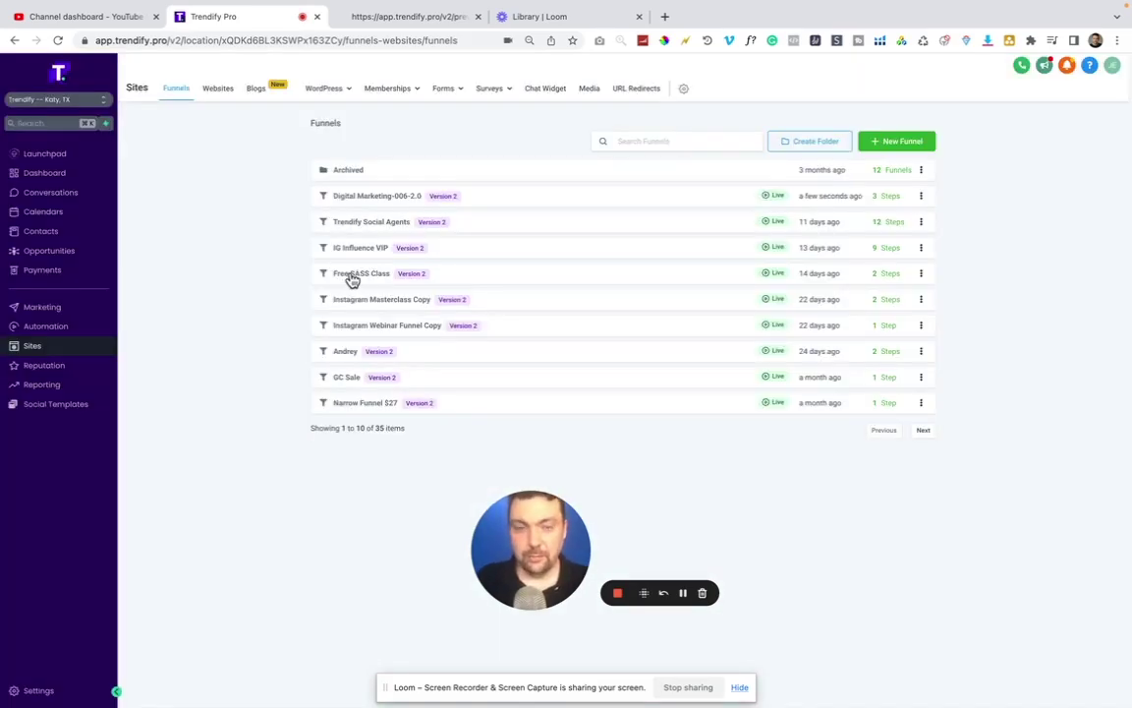
Open the Free SASS Class funnel and edit its Opt-In page in the current tab.
{"action": "left_click", "coordinate": [352, 278]}
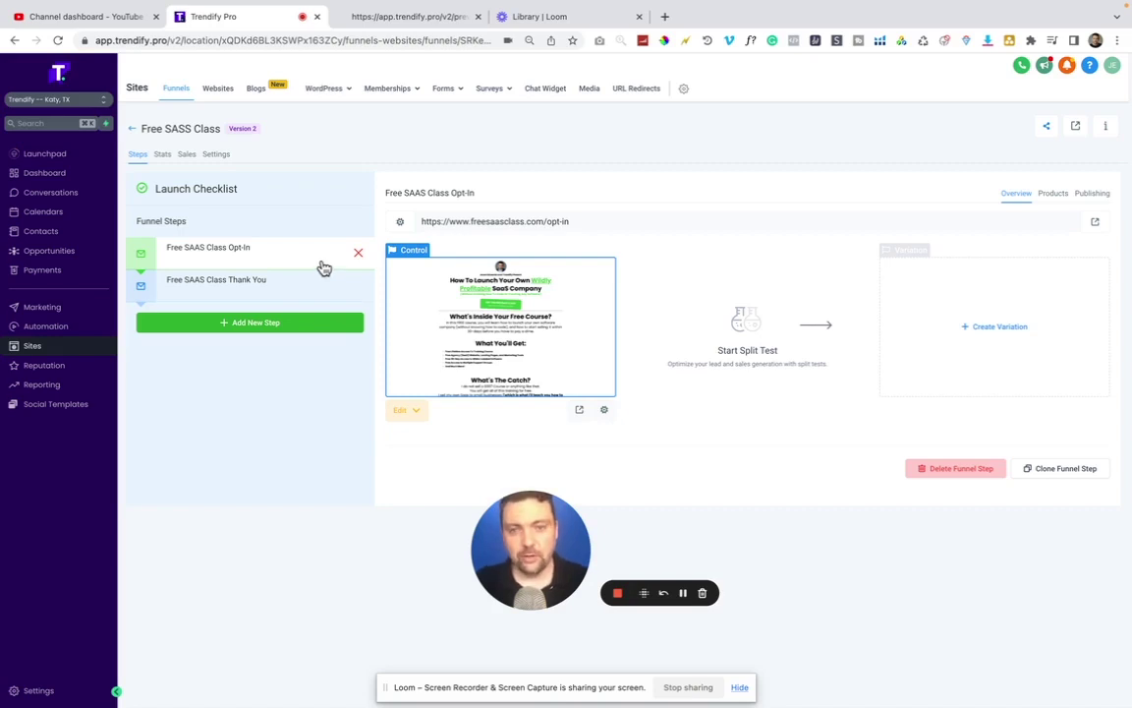
{"action": "left_click", "coordinate": [404, 412]}
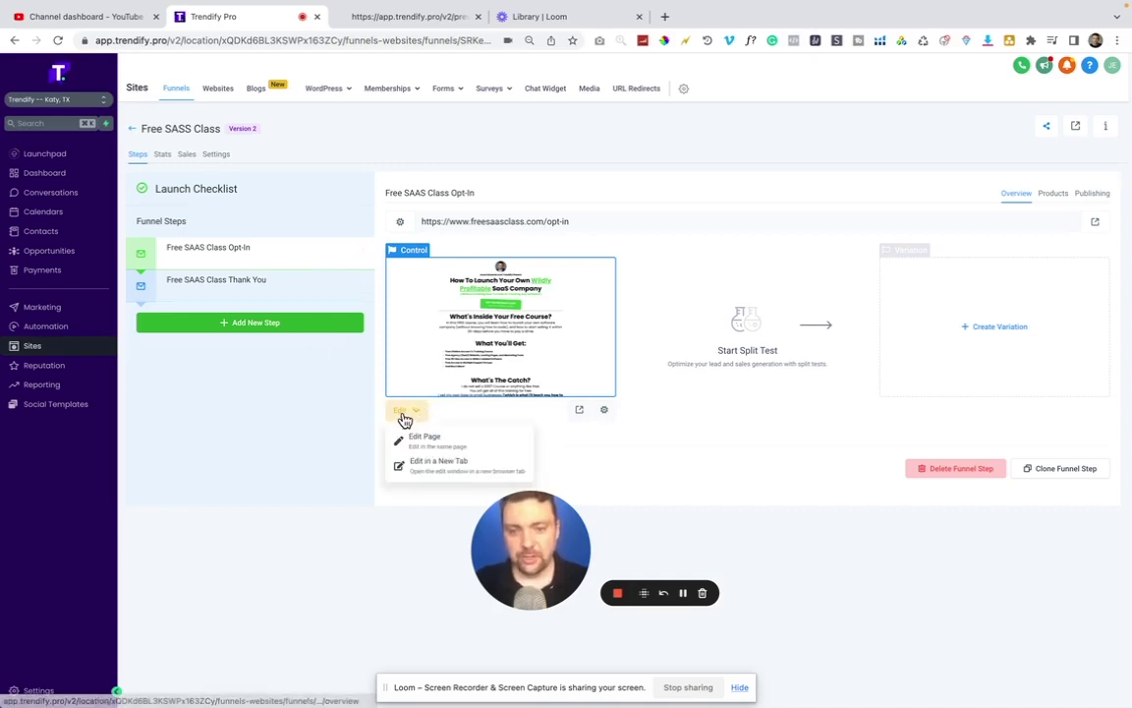
{"action": "left_click", "coordinate": [418, 439]}
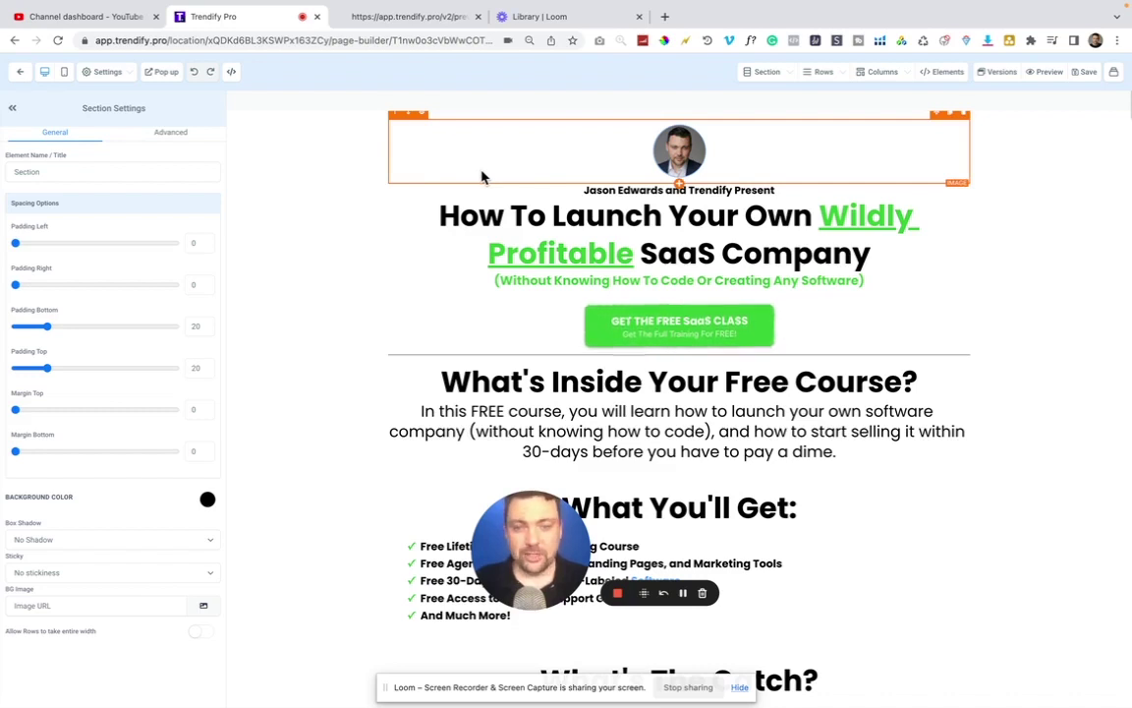
{"action": "left_click", "coordinate": [675, 330]}
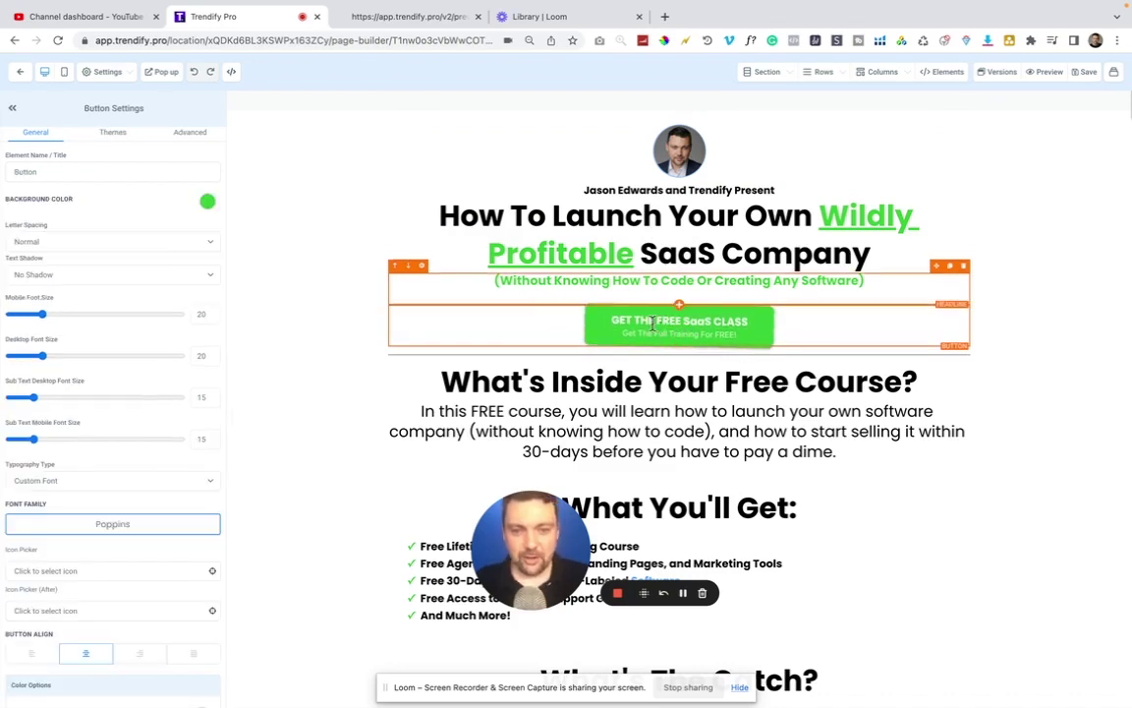
{"action": "scroll", "coordinate": [664, 364], "scroll_direction": "down", "scroll_amount": 5}
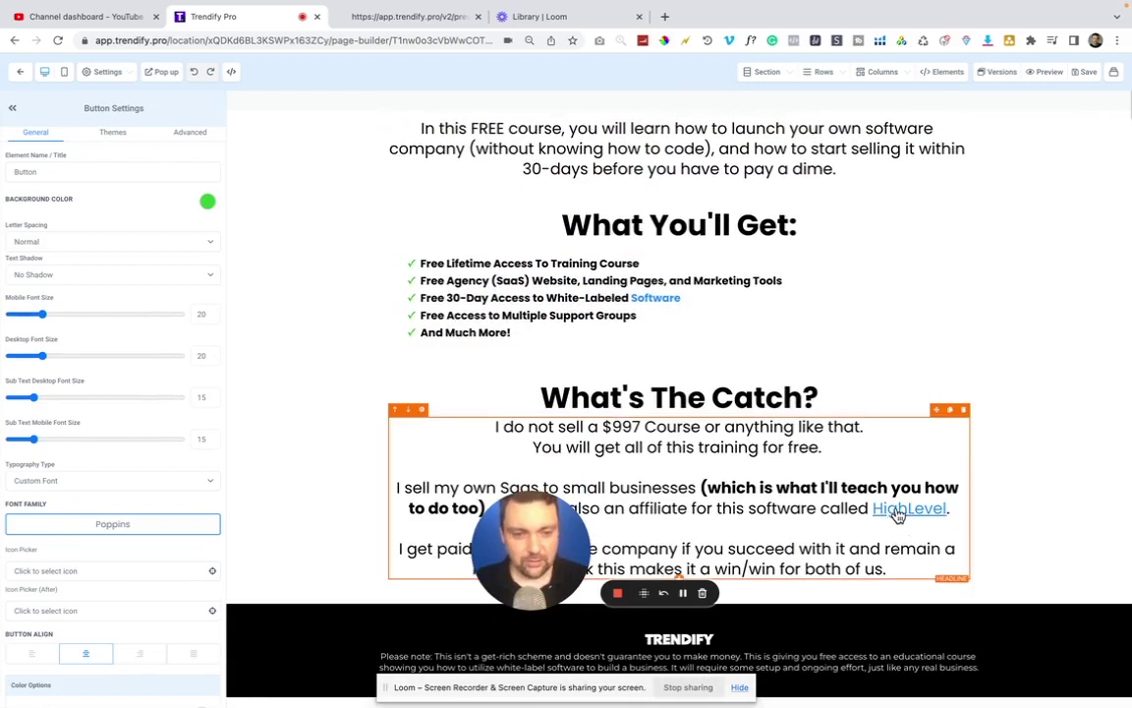
{"action": "scroll", "coordinate": [705, 295], "scroll_direction": "up", "scroll_amount": 2}
{"action": "scroll", "coordinate": [705, 295], "scroll_direction": "up", "scroll_amount": 3}
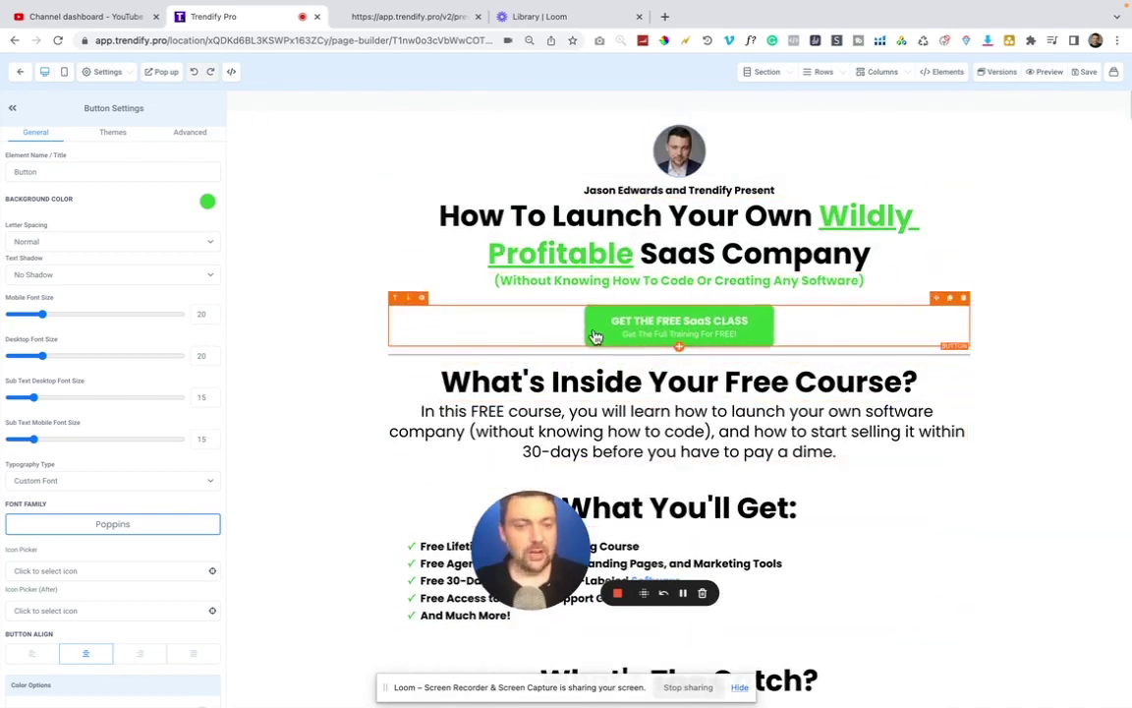
{"action": "left_click", "coordinate": [167, 75]}
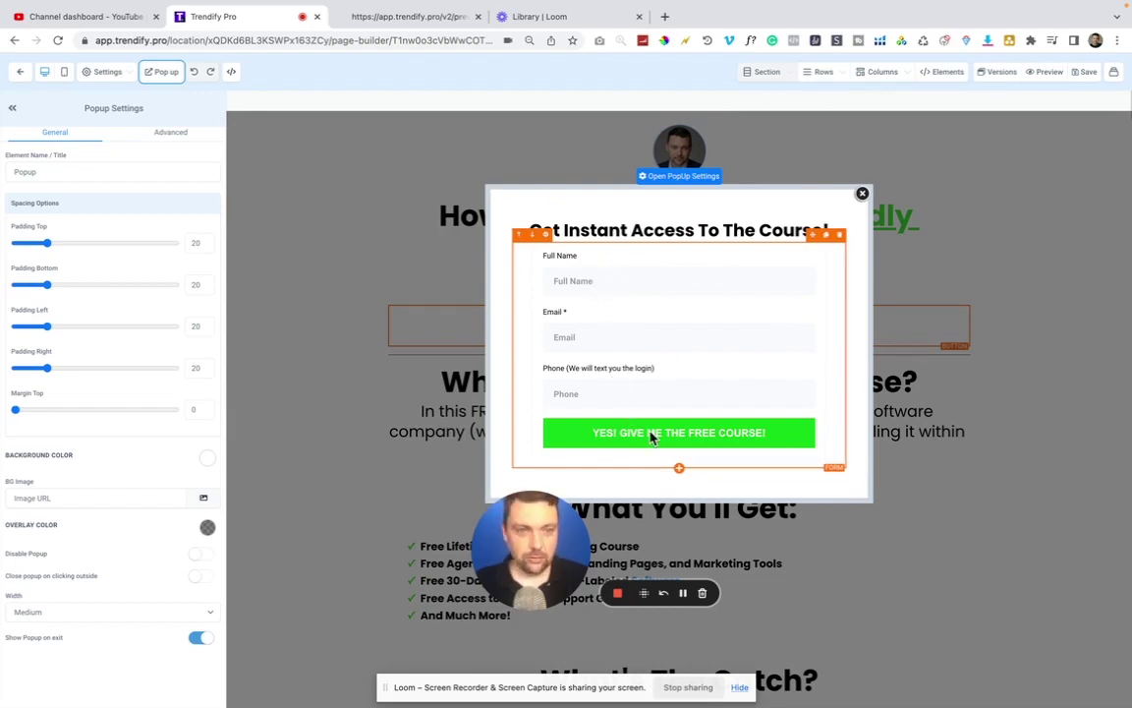
{"action": "left_click", "coordinate": [862, 194]}
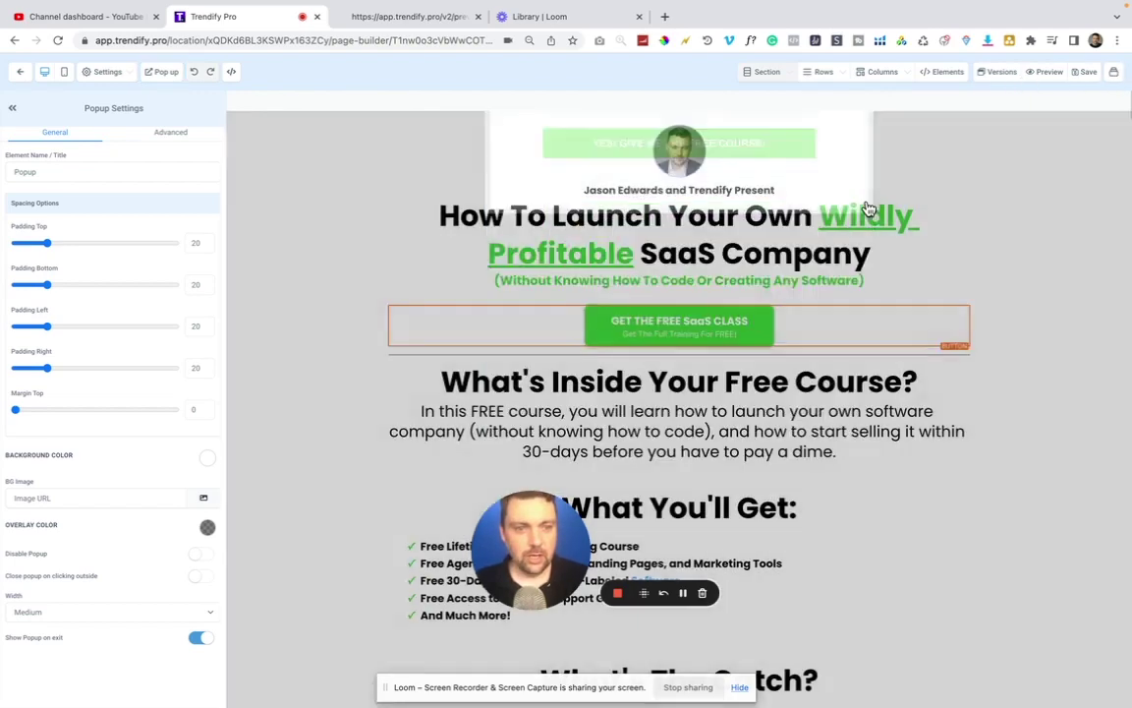
{"action": "left_click", "coordinate": [1113, 71]}
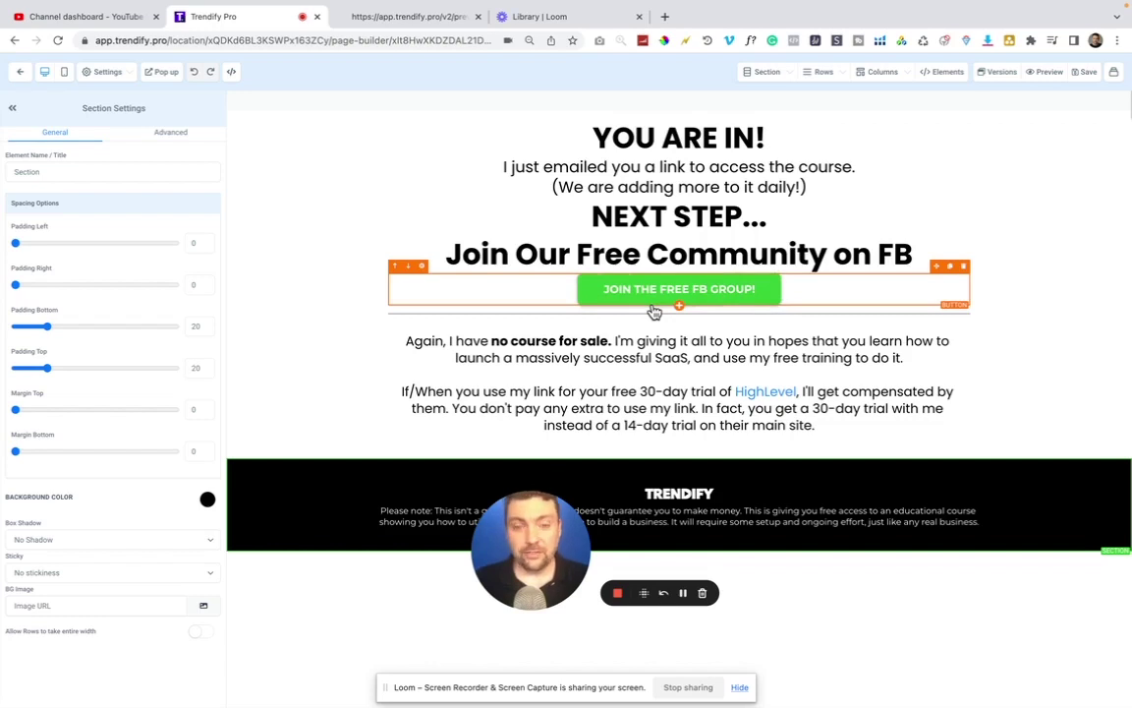
Exit the page builder back to the Free SASS Class funnel's Thank You step.
{"action": "left_click", "coordinate": [21, 74]}
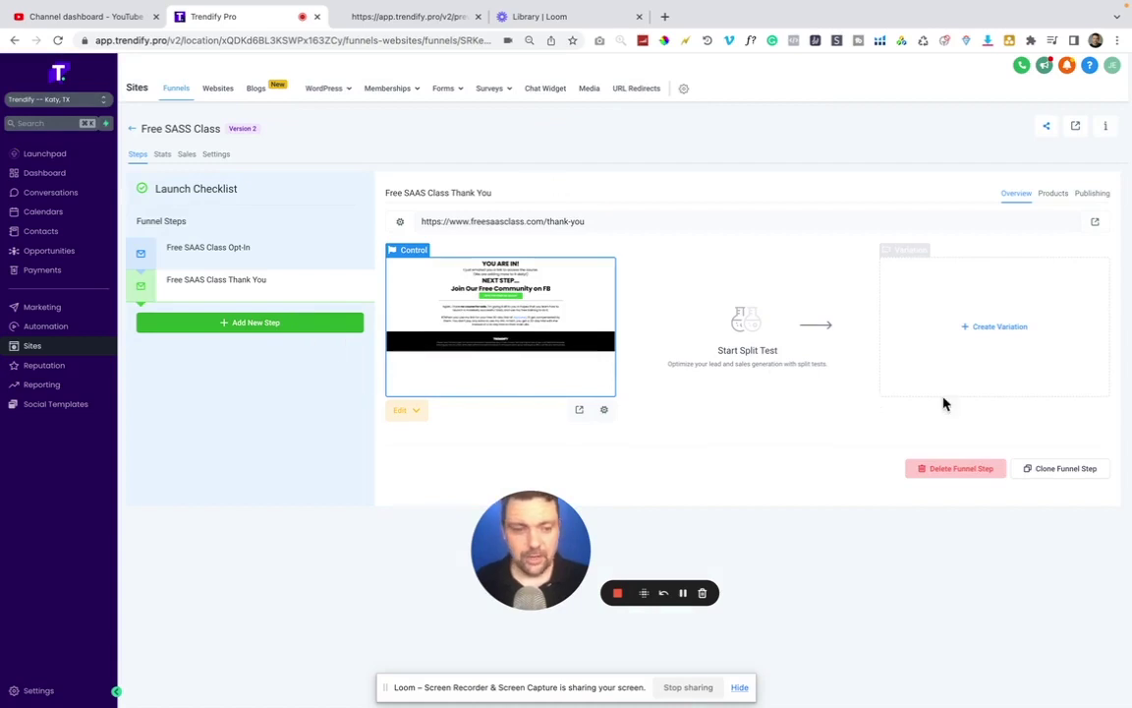
Clone the Thank You step into this same funnel, then try dragging the clone to reorder it.
{"action": "left_click", "coordinate": [1057, 474]}
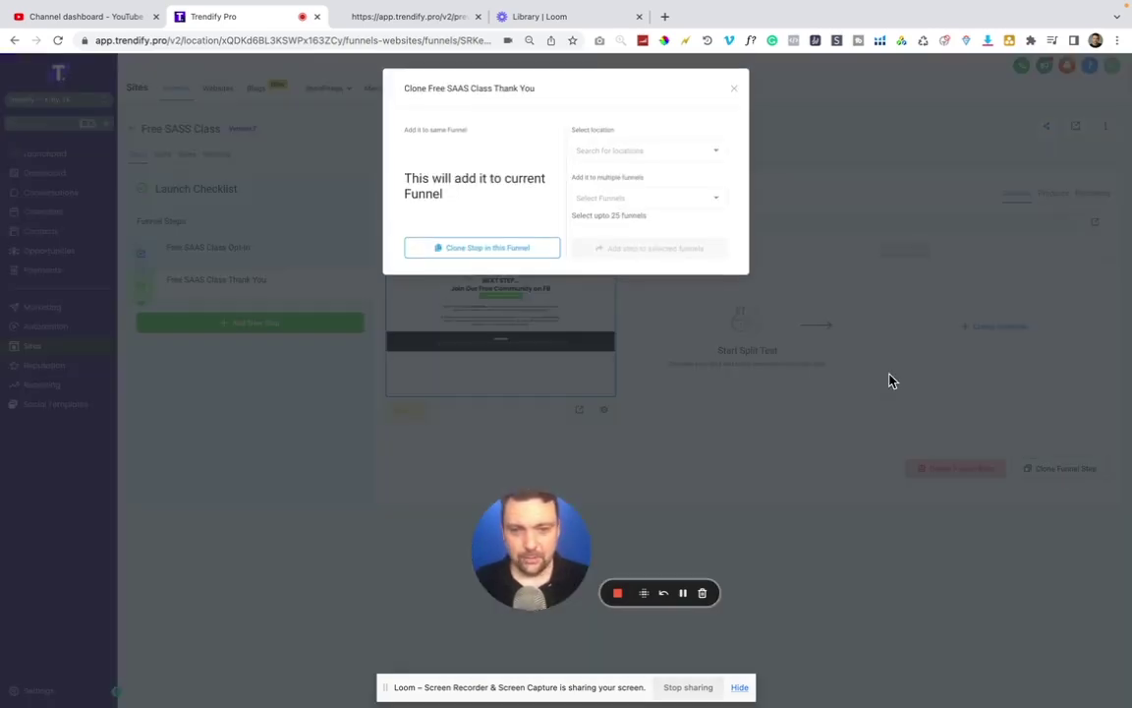
{"action": "left_click", "coordinate": [487, 254]}
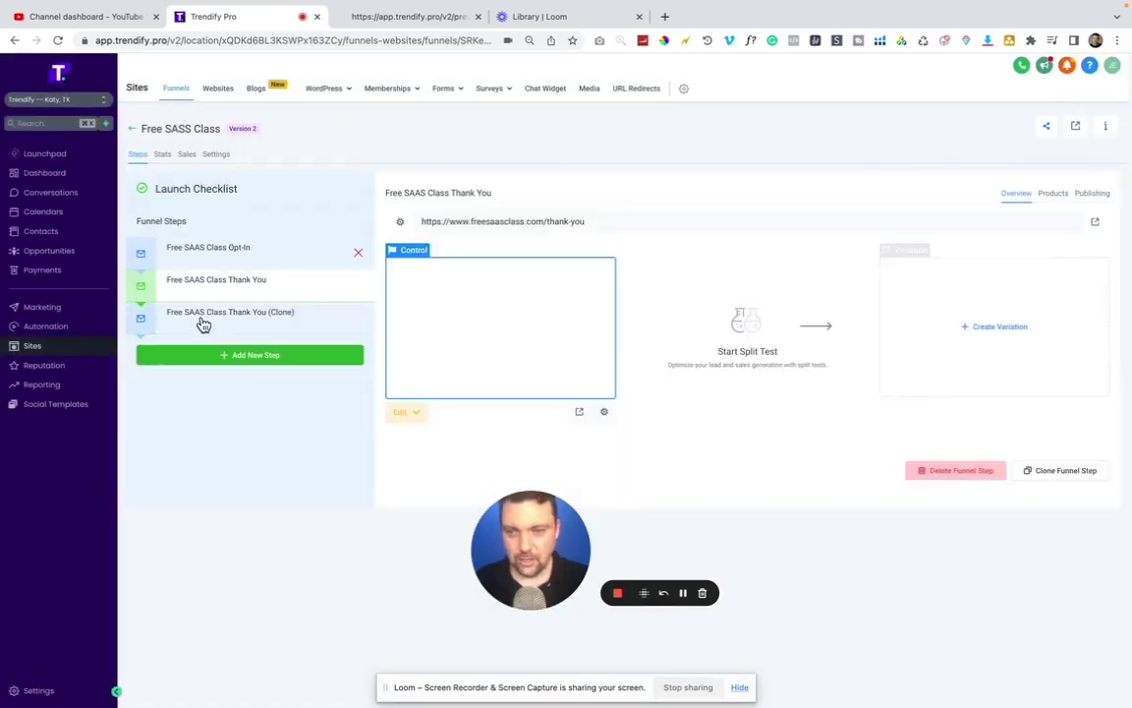
{"action": "mouse_move", "coordinate": [220, 320]}
{"action": "left_mouse_down"}
{"action": "mouse_move", "coordinate": [210, 268]}
{"action": "mouse_move", "coordinate": [210, 331]}
{"action": "left_mouse_up"}
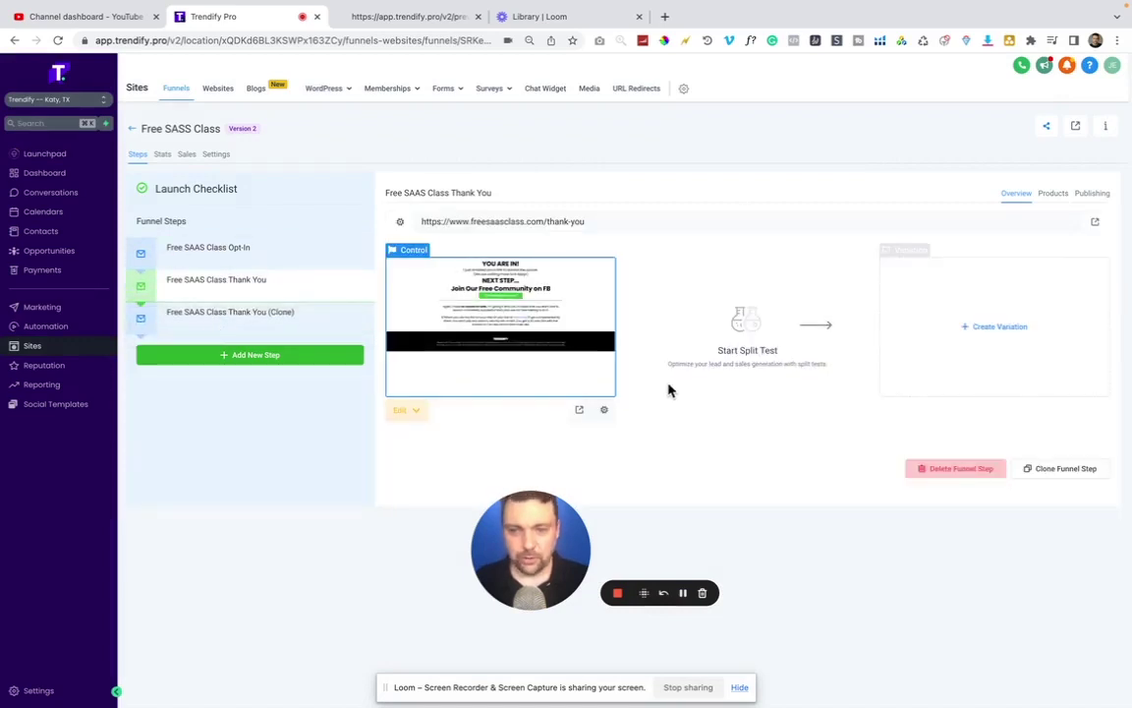
{"action": "left_click", "coordinate": [1055, 470]}
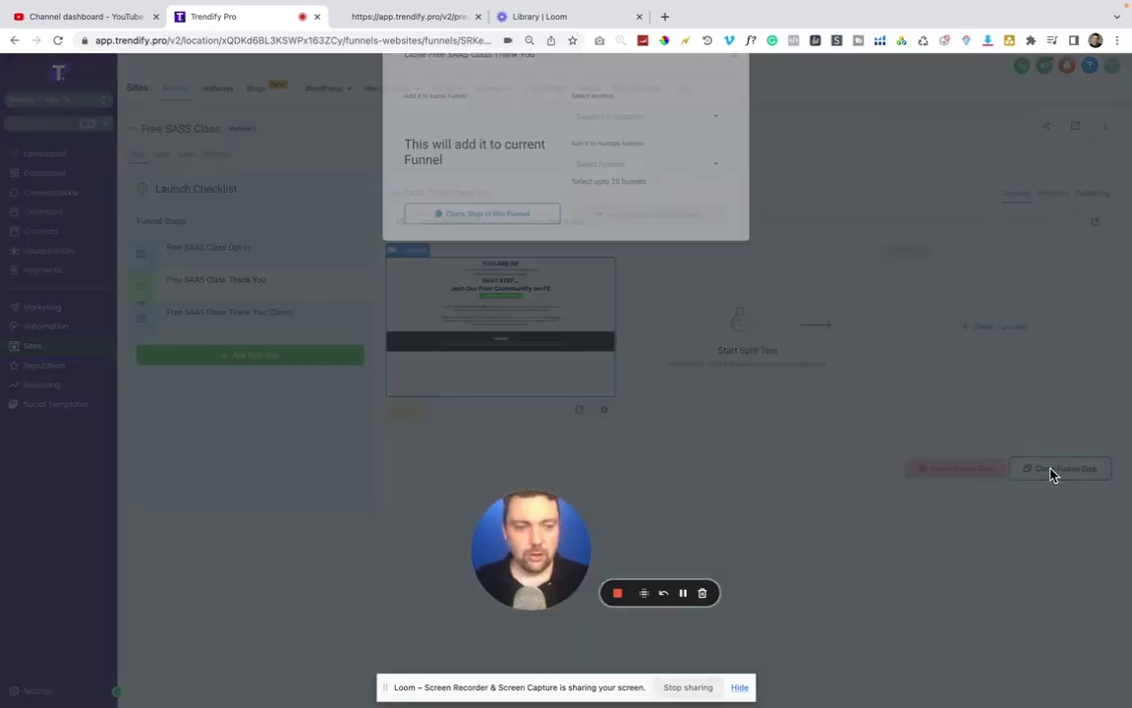
{"action": "left_click", "coordinate": [609, 150]}
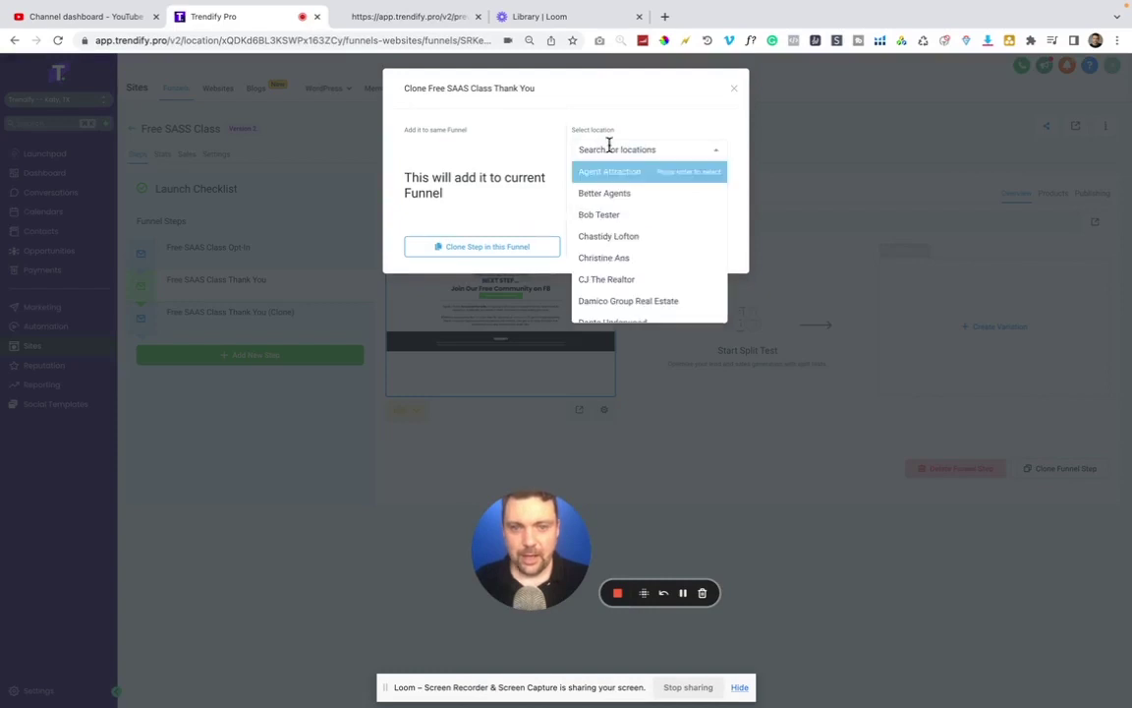
{"action": "left_click", "coordinate": [622, 117]}
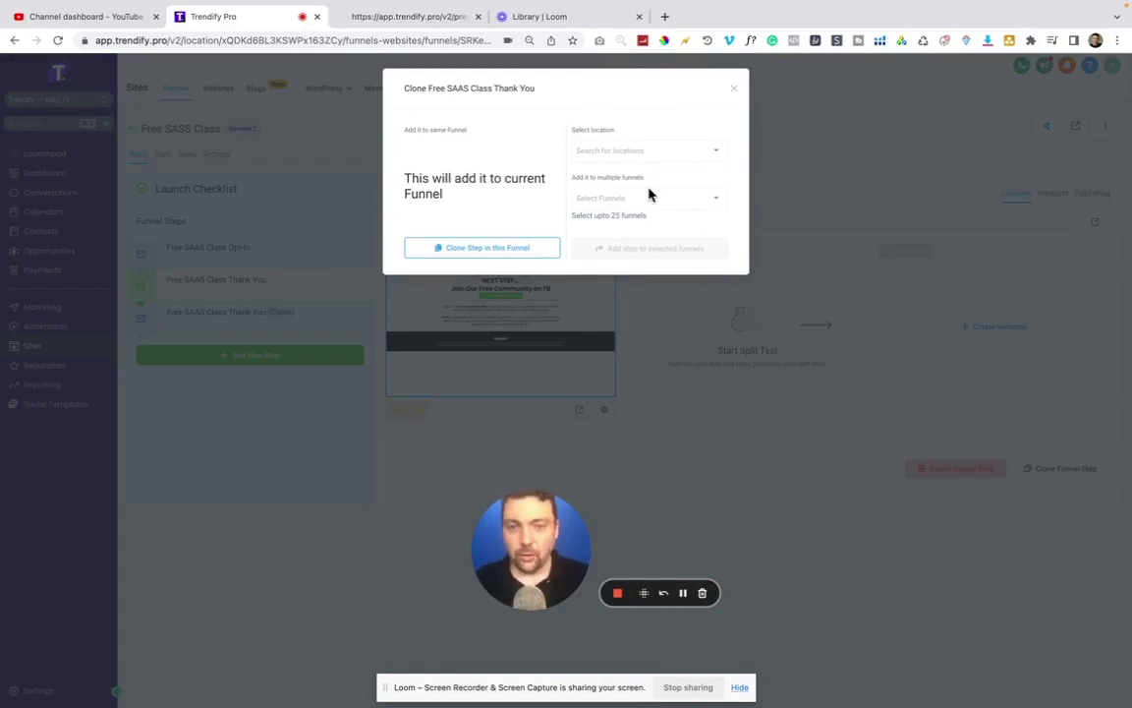
{"action": "left_click", "coordinate": [733, 89]}
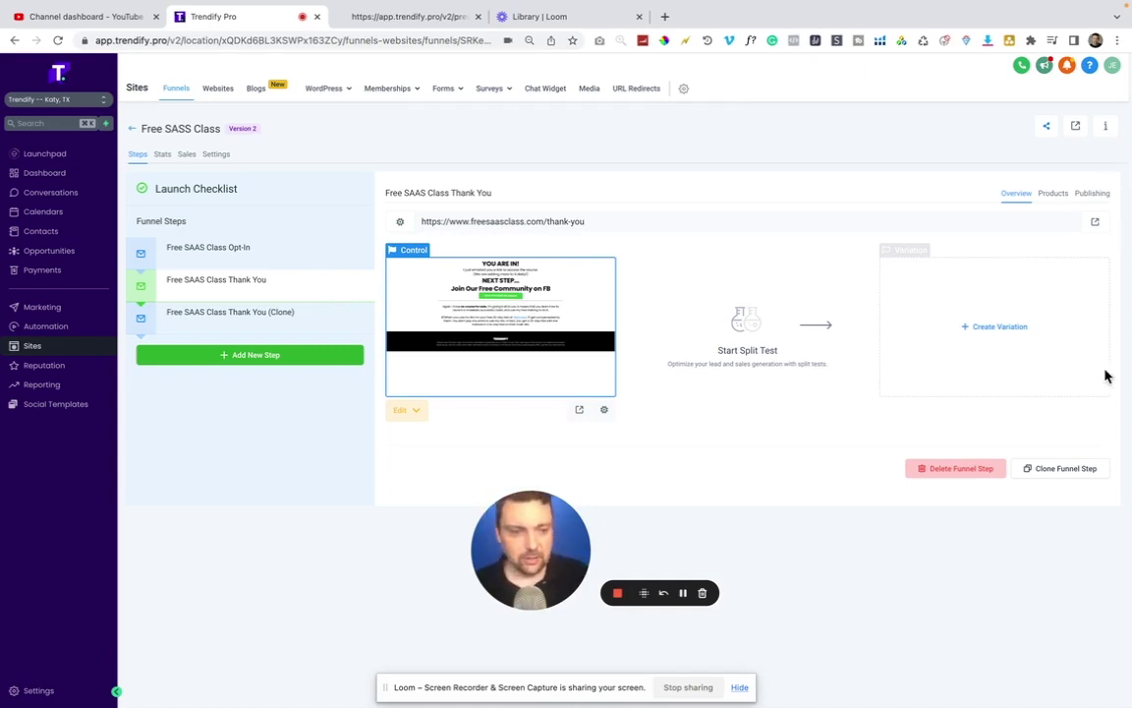
{"action": "left_click", "coordinate": [1049, 466]}
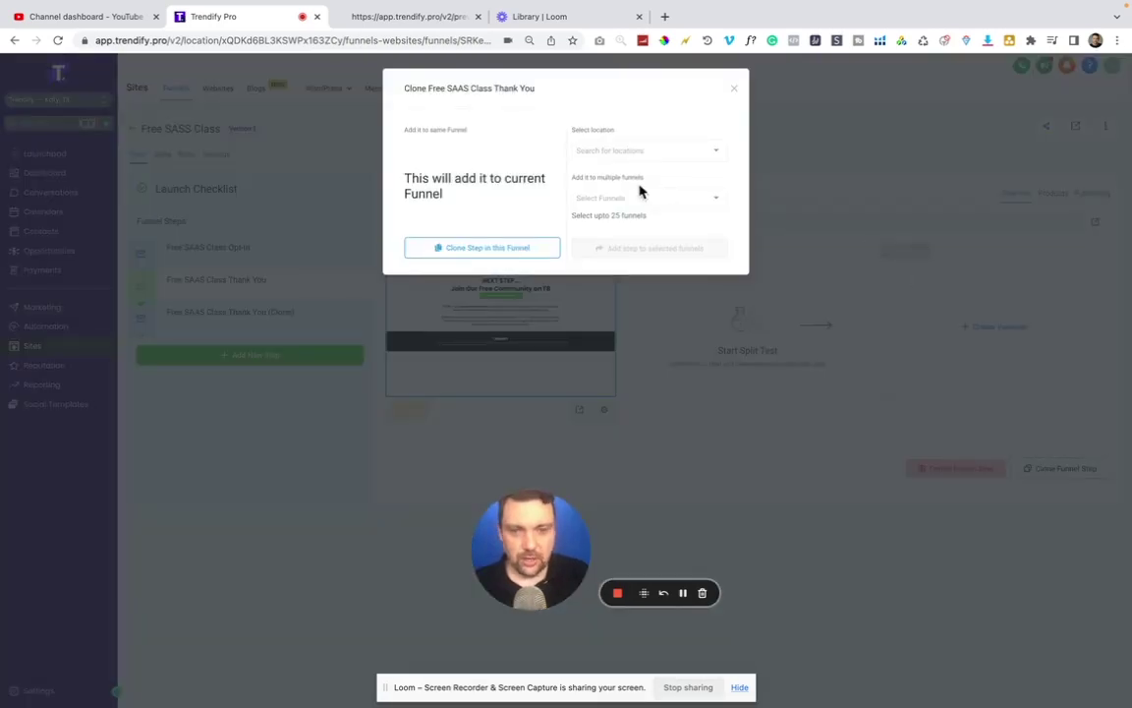
{"action": "left_click", "coordinate": [615, 149]}
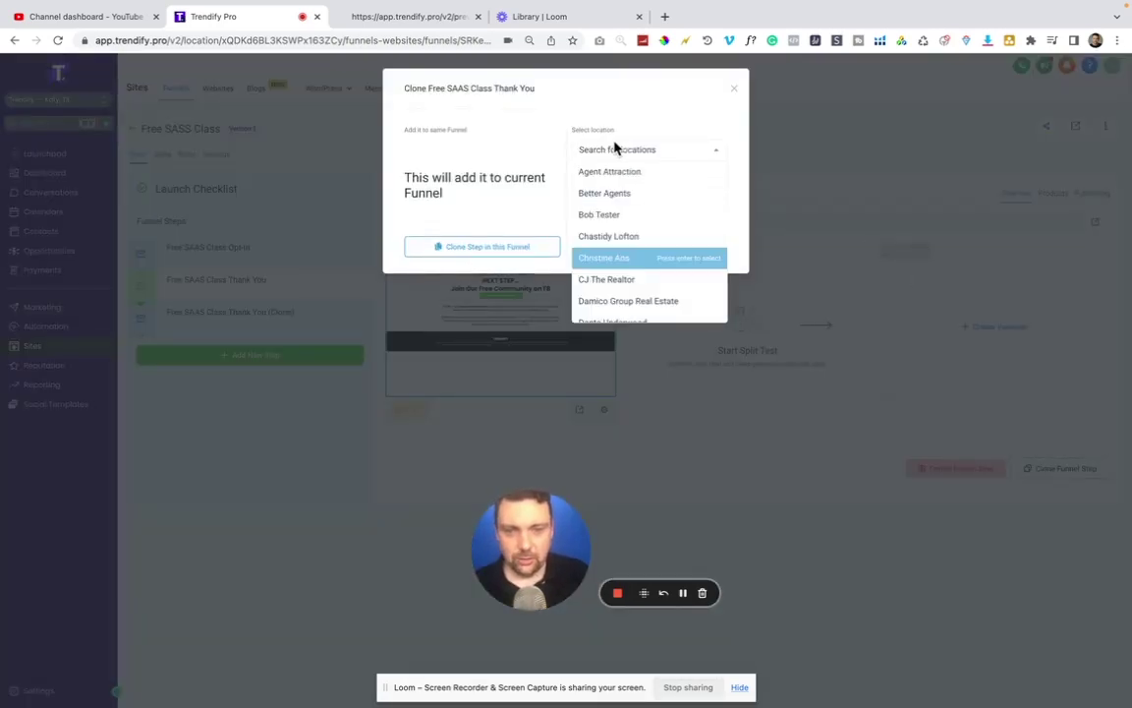
{"action": "left_click", "coordinate": [599, 214]}
{"action": "left_click", "coordinate": [610, 192]}
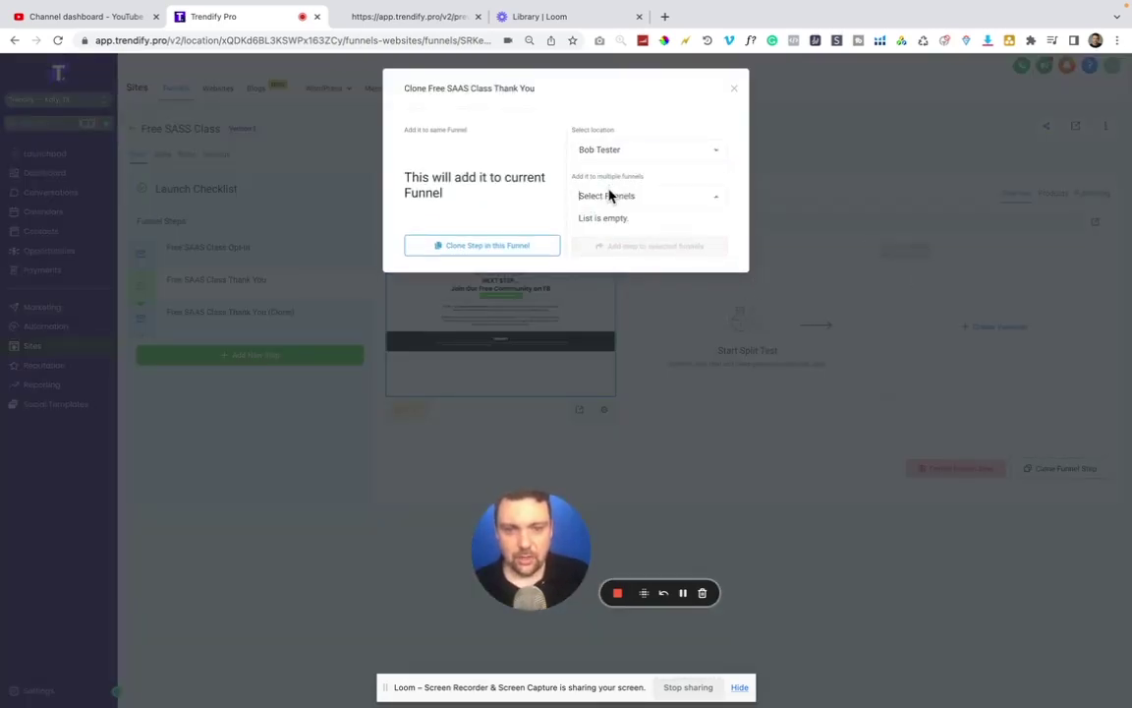
{"action": "left_click", "coordinate": [541, 202]}
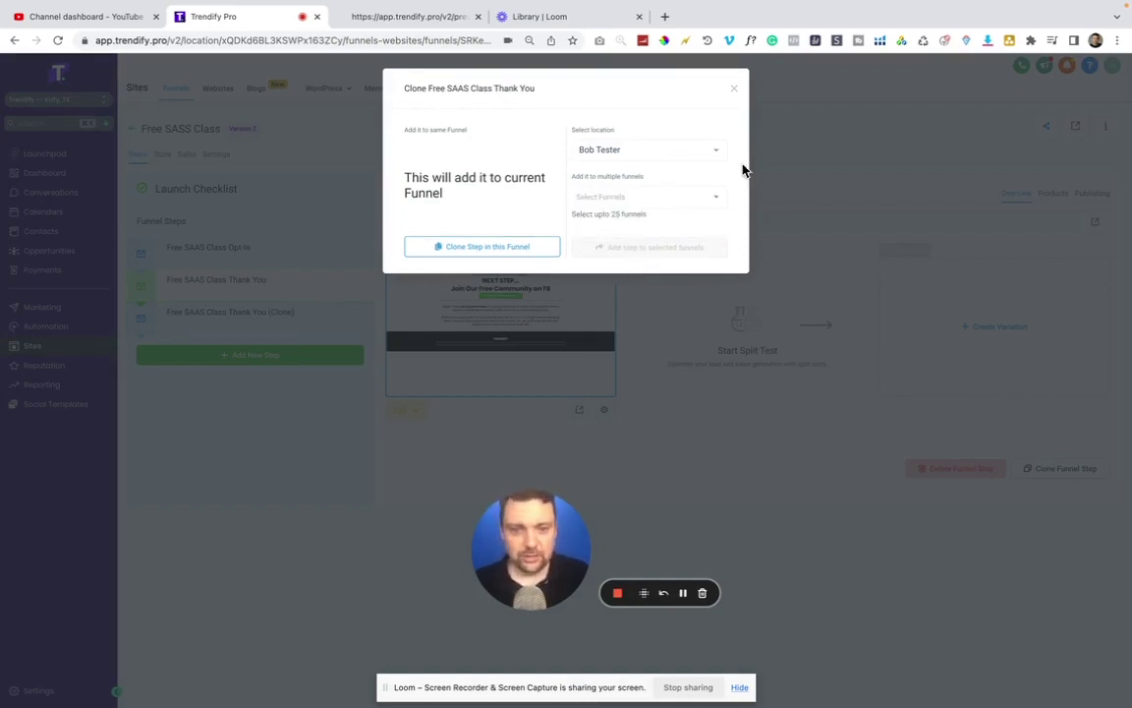
{"action": "left_click", "coordinate": [734, 88]}
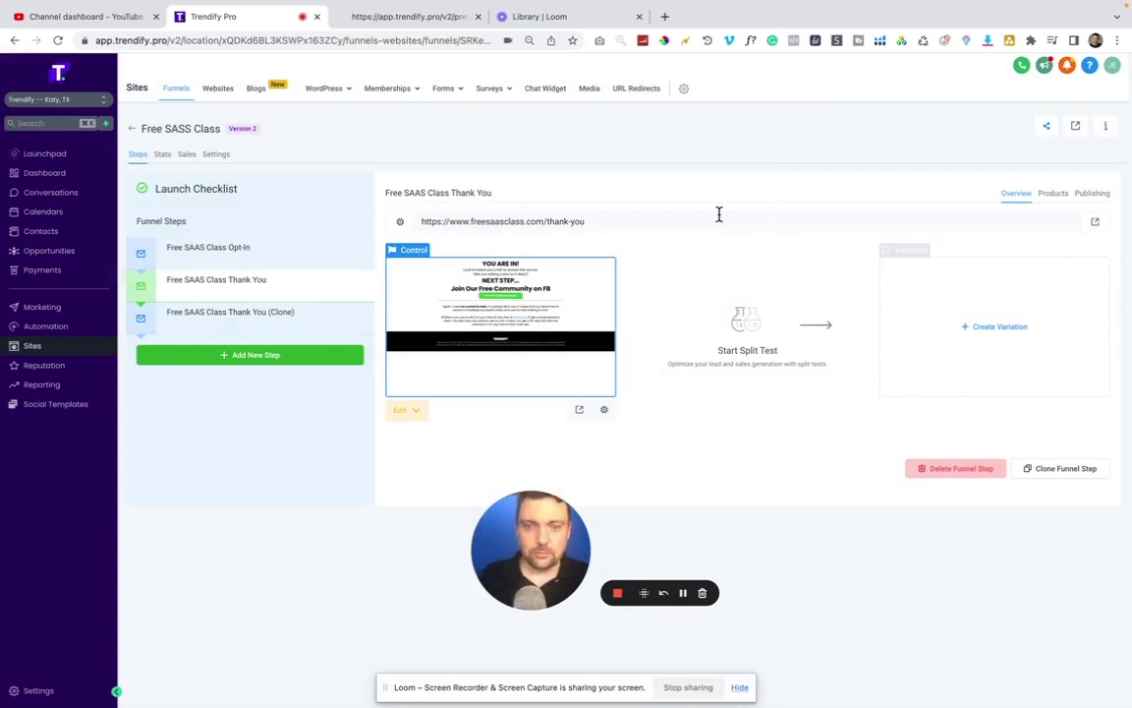